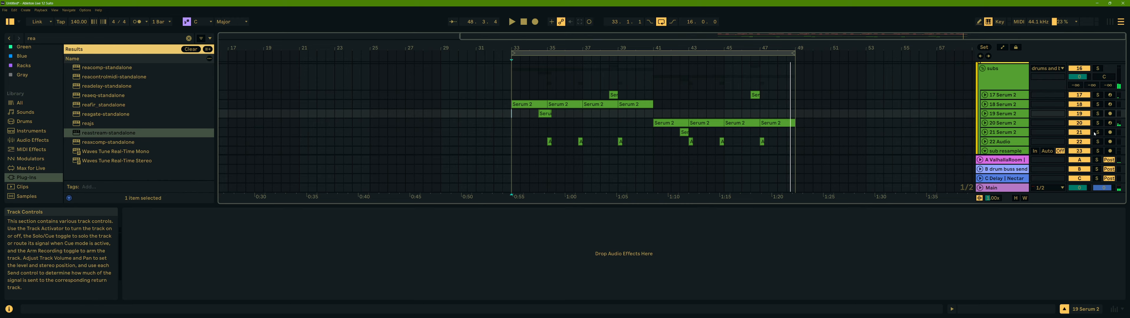
- Select the 18 Serum 2 track and fold every device in its chain
left_click(1002, 105)
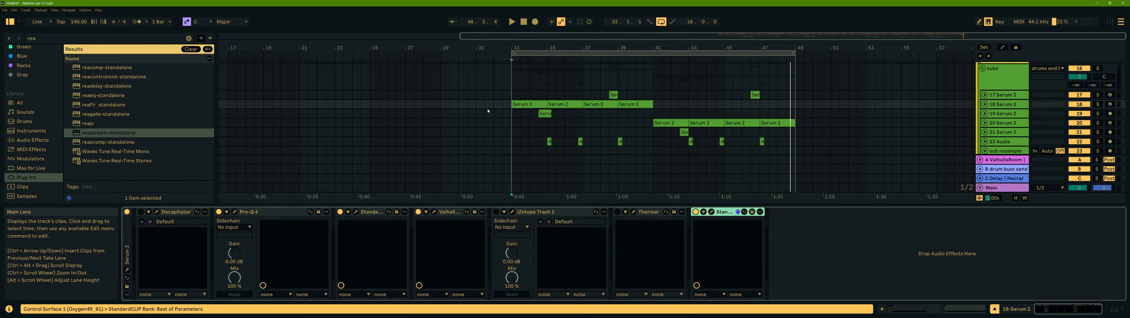
double_click(263, 212)
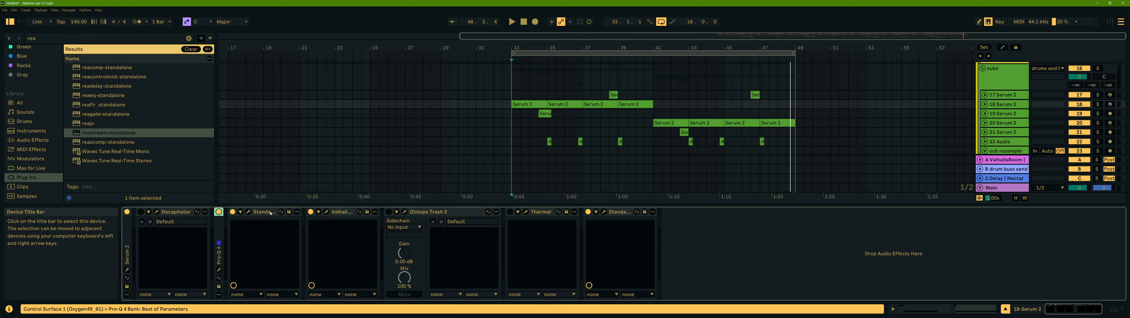
double_click(271, 213)
double_click(272, 212)
double_click(307, 211)
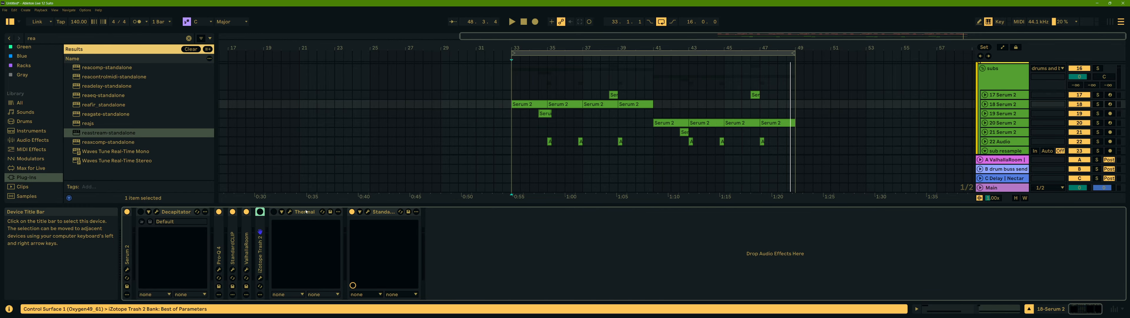
double_click(306, 212)
double_click(306, 212)
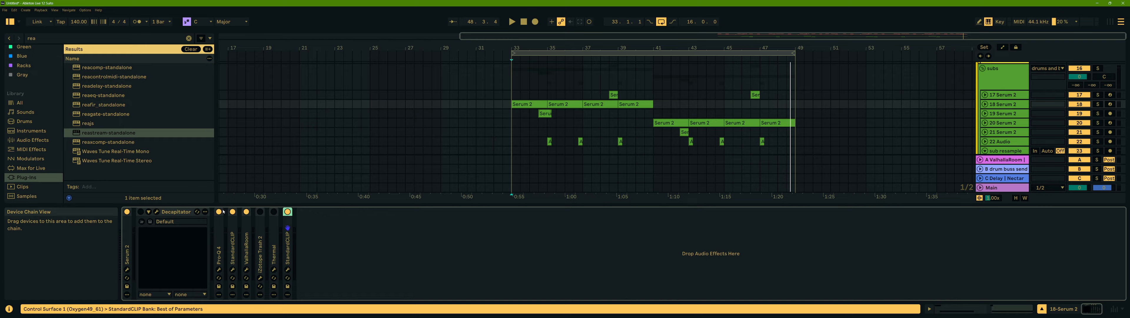
double_click(179, 213)
- Open the Serum 2 editor for the track, move its window aside, and start playback
left_click(127, 270)
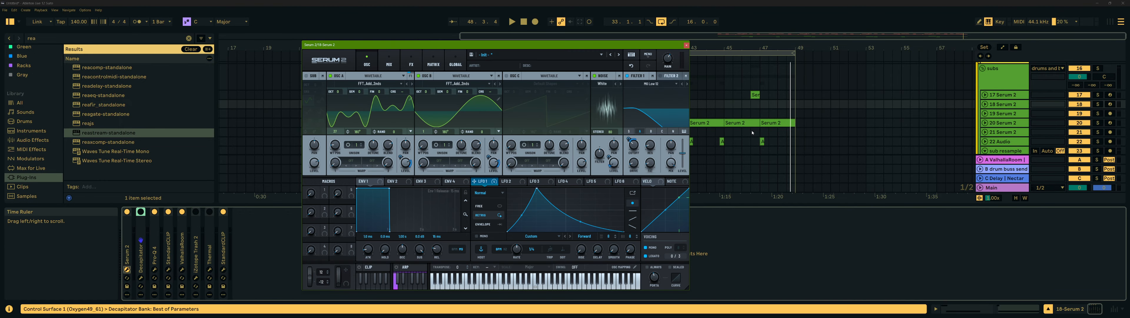
left_click_drag(649, 45, 472, 49)
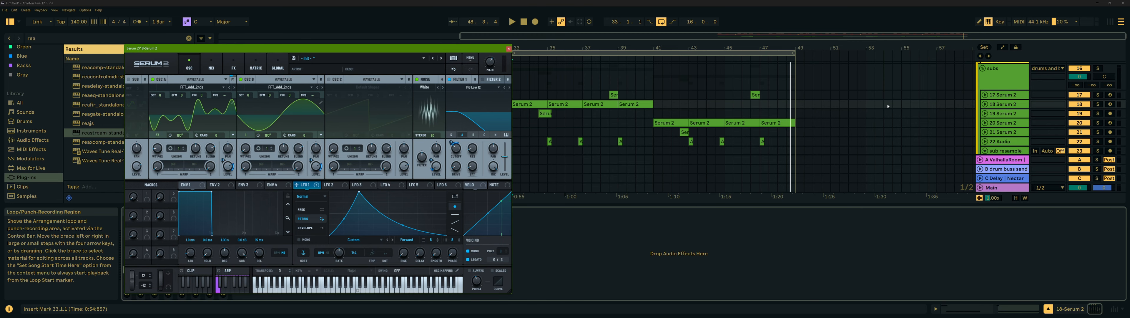
left_click(1005, 105)
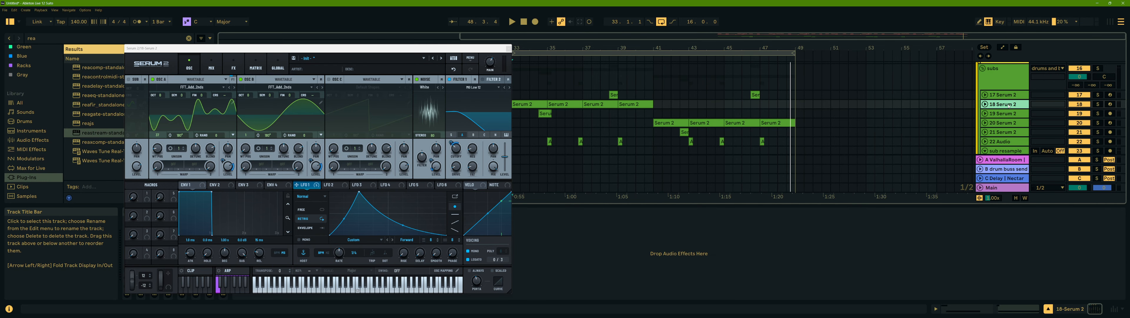
key("space")
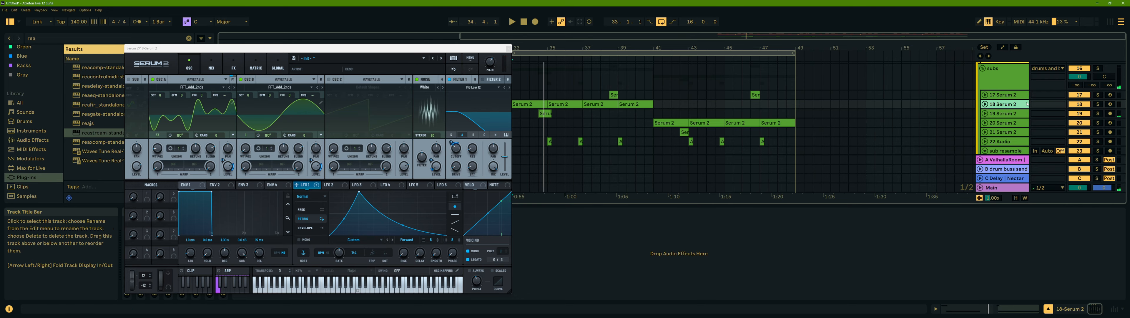
- Solo the 18 Serum 2 track
left_click(1099, 106)
left_click(519, 101)
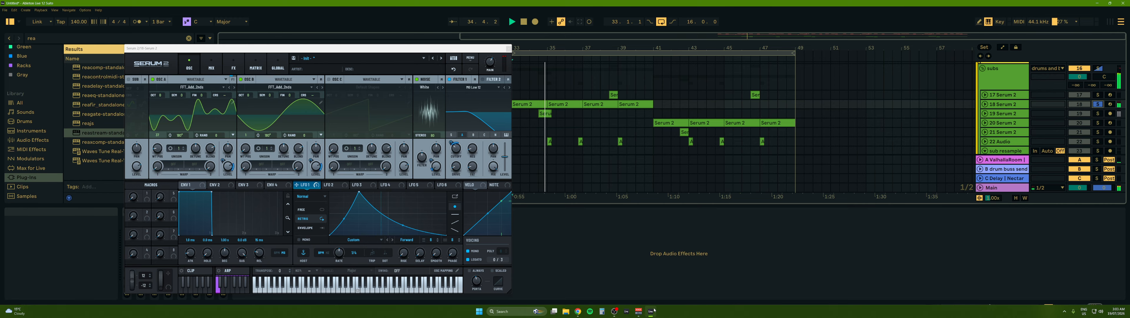
left_click(617, 312)
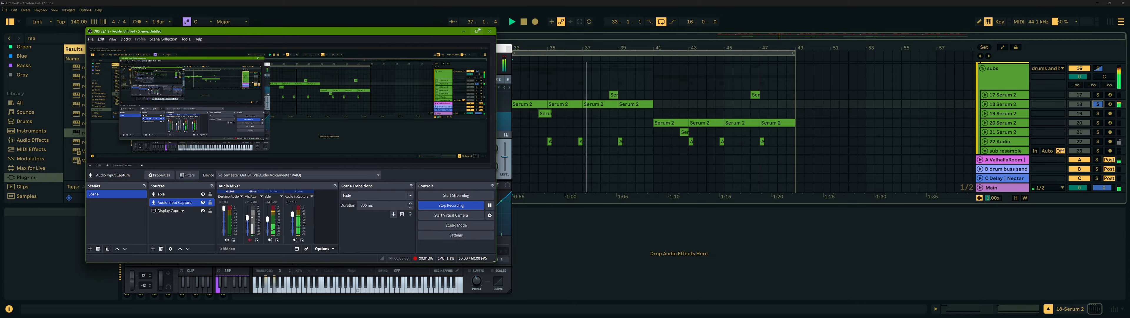
left_click(464, 31)
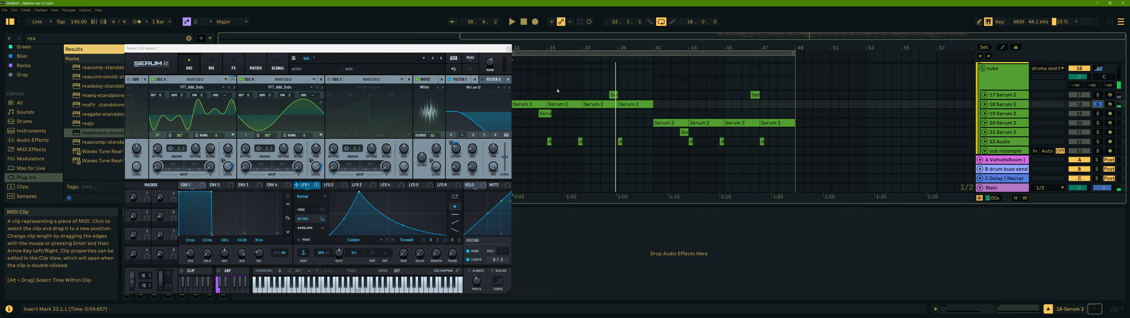
- Switch off the noise oscillator and filter 1 in Serum
left_click(418, 80)
left_click(450, 79)
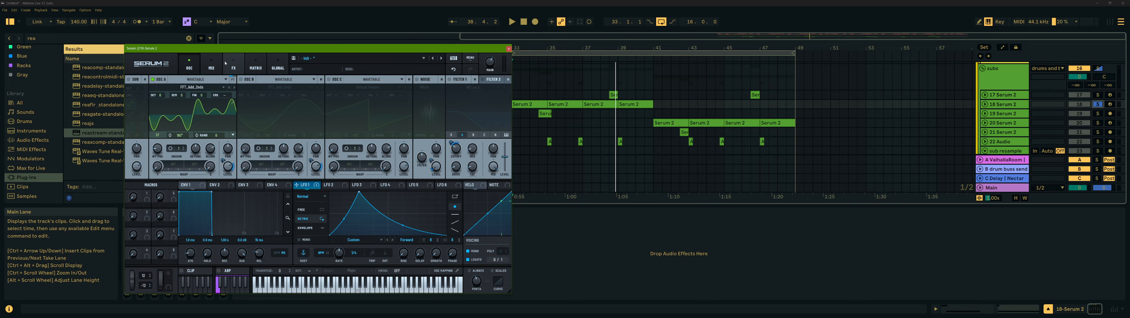
- Bypass every module in Serum's FX rack, return to the oscillator page, and toggle playback
left_click(232, 66)
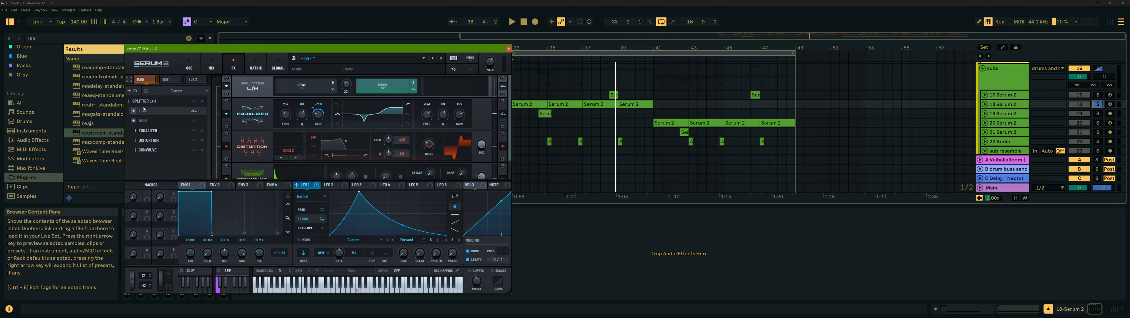
left_click(194, 102)
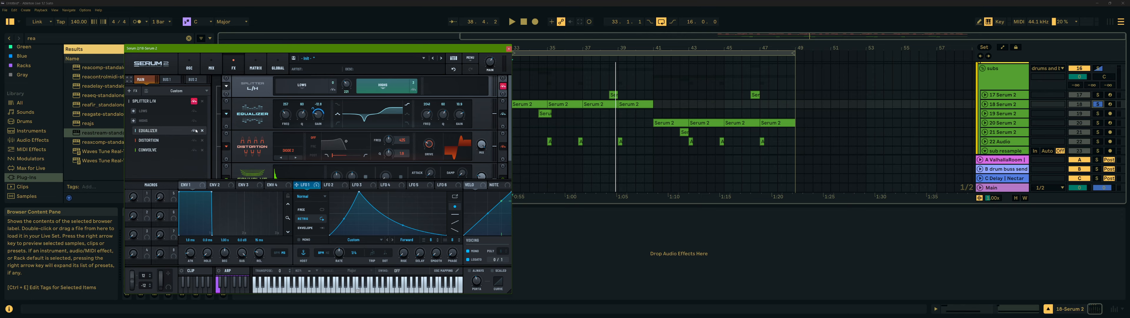
left_click(193, 111)
left_click(193, 121)
left_click(194, 131)
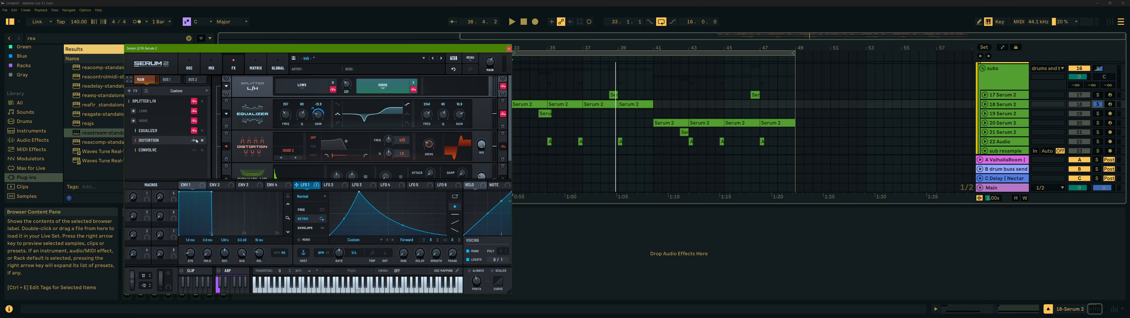
left_click(193, 140)
left_click(193, 150)
left_click(189, 67)
key("space")
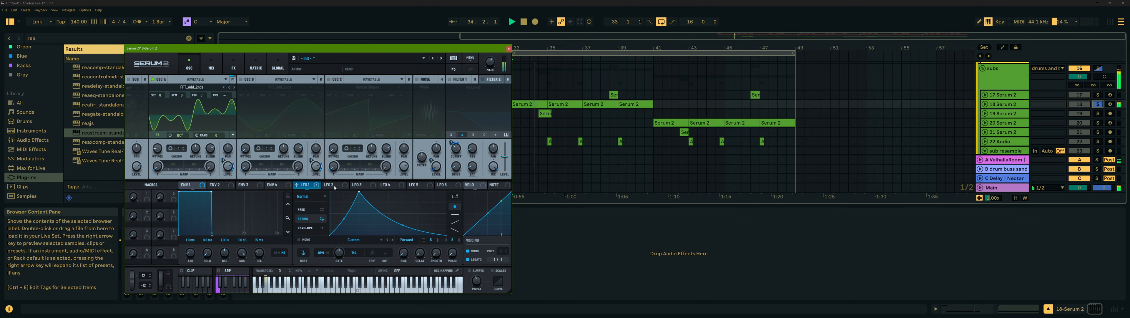
- Load a different factory wavetable into oscillator A and play it back
left_click(207, 88)
mouse_move(179, 103)
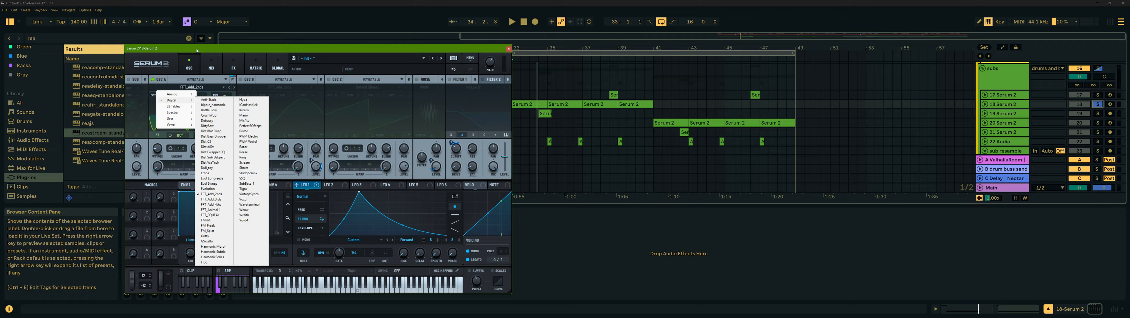
left_click(222, 194)
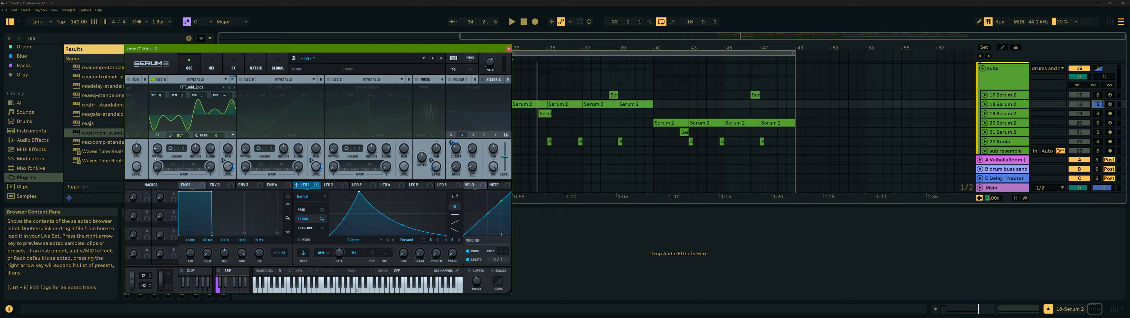
mouse_move(157, 150)
key("space")
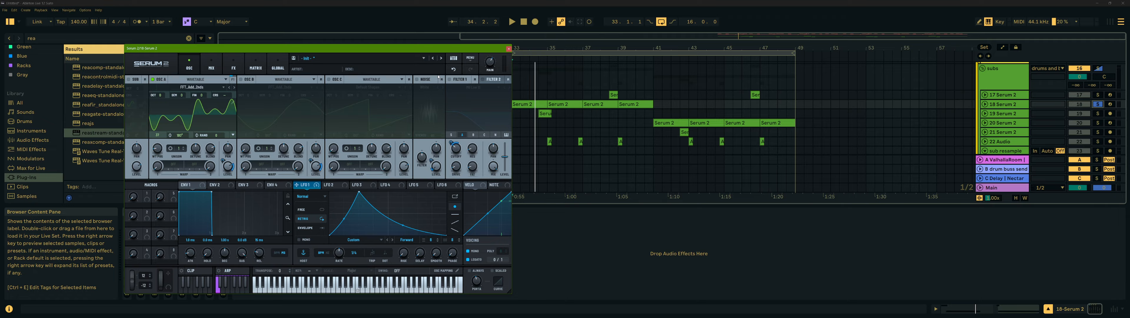
- Turn the noise oscillator back on and set its sample to White from the Color category
left_click(422, 80)
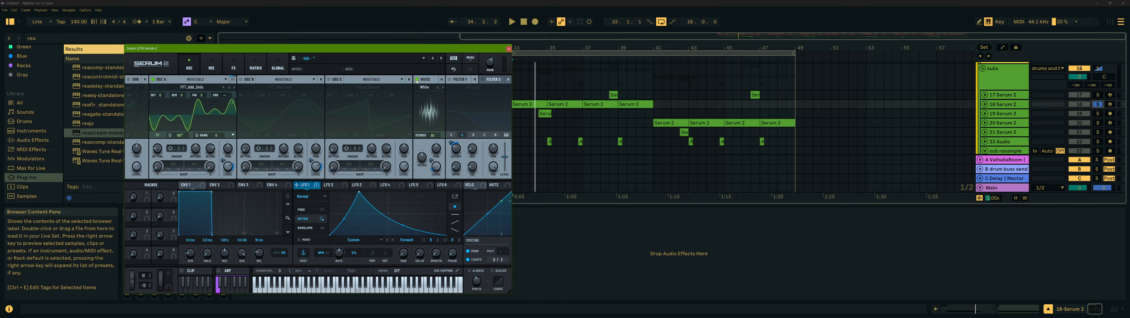
left_click(430, 90)
mouse_move(439, 139)
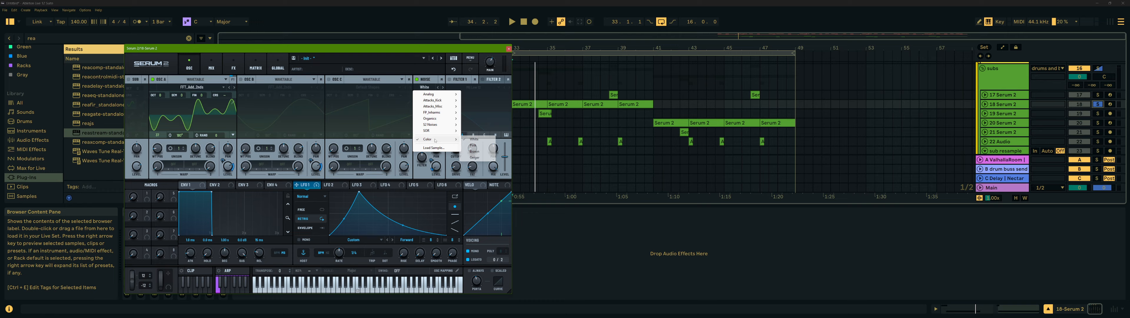
left_click(486, 140)
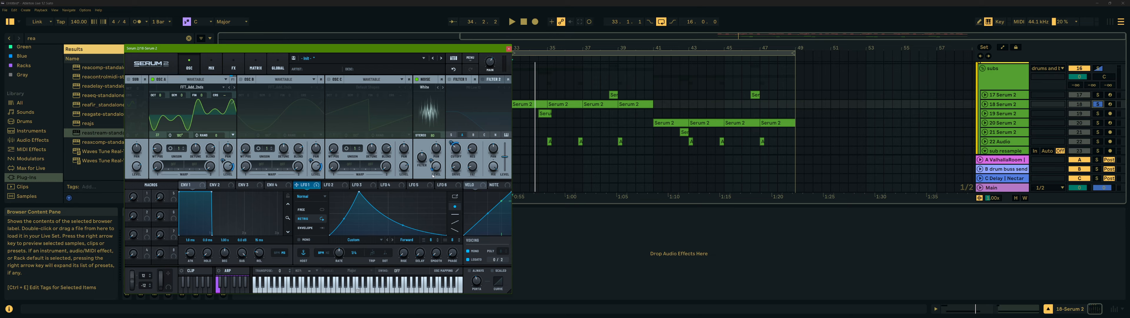
- Turn on oscillator B and re-enable filter 1
mouse_move(433, 172)
left_click(241, 80)
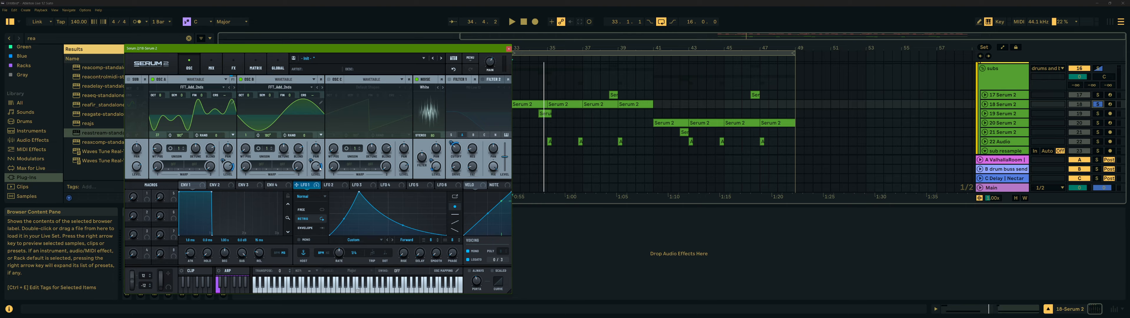
left_click(450, 80)
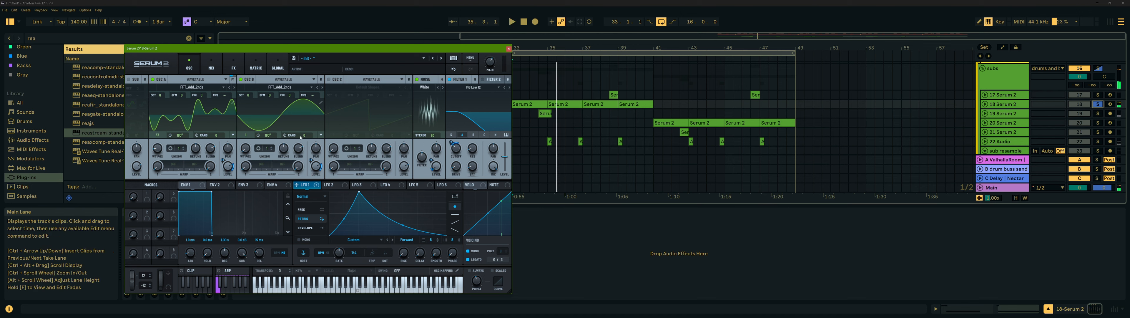
- Re-enable the splitter in the FX rack and toggle two of its band selectors, then play
left_click(233, 65)
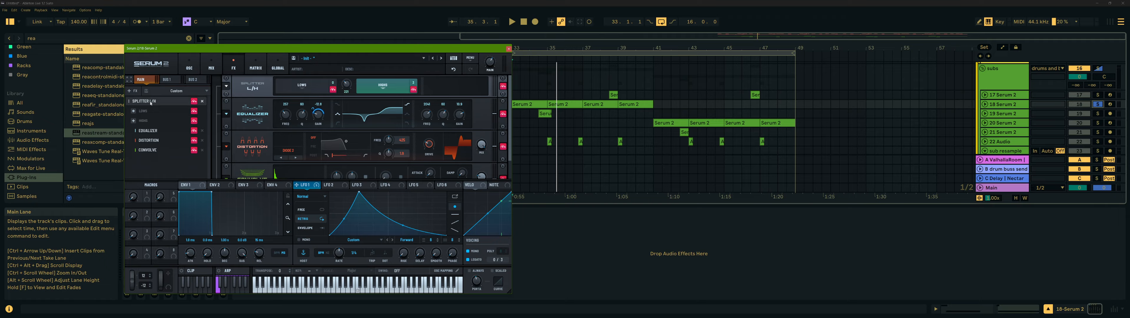
left_click(194, 101)
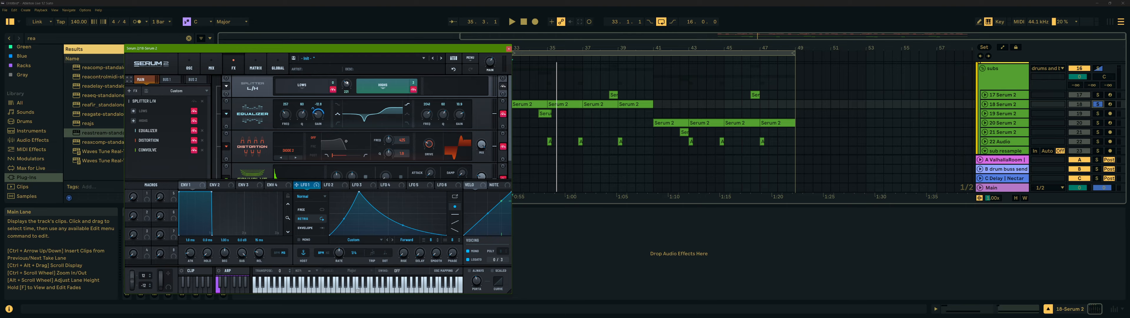
left_click(333, 89)
left_click(413, 90)
key("space")
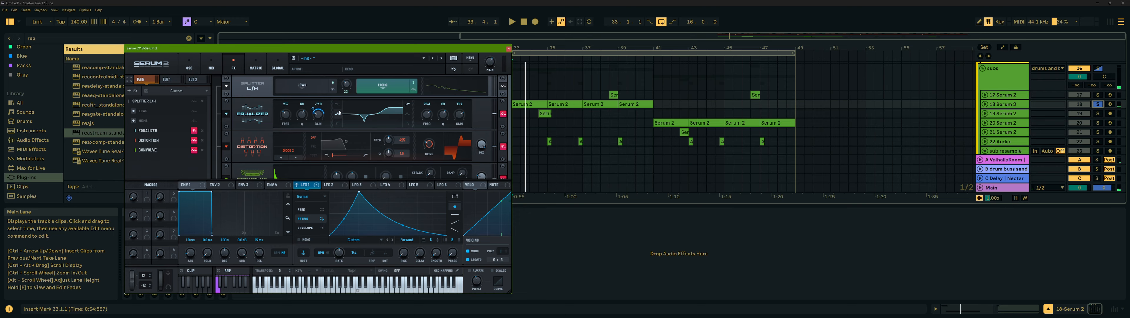
- Change the equalizer band setting in the FX rack and play back the result
left_click(338, 107)
left_click(339, 113)
key("space")
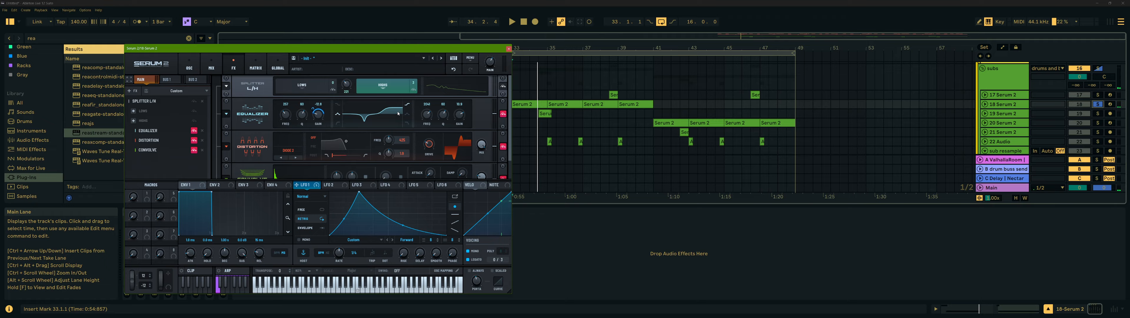
- Scroll down the FX rack to the Convolve module and browse its impulse response menu
left_click(503, 114)
key("space")
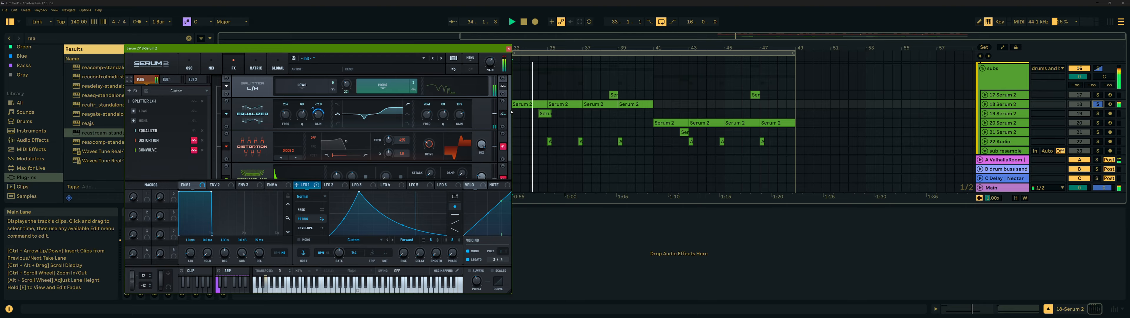
scroll(365, 110, "down", 1)
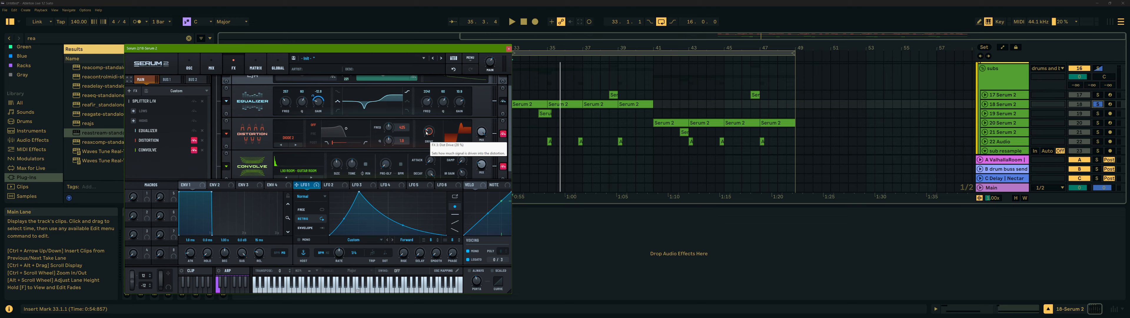
key("space")
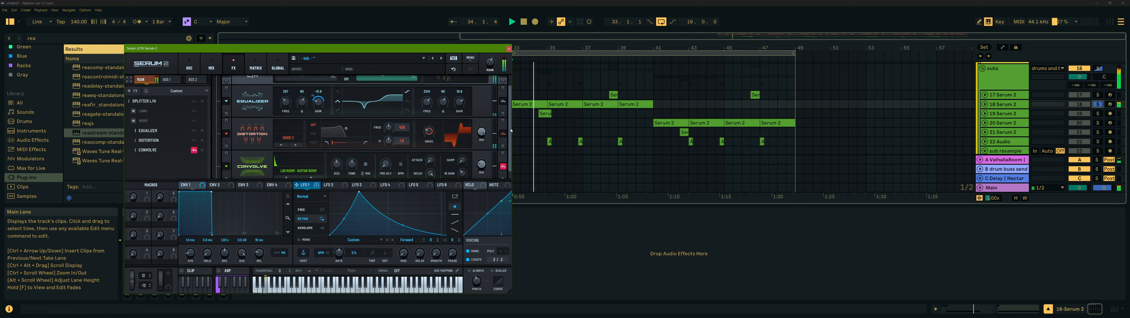
scroll(507, 131, "down", 1)
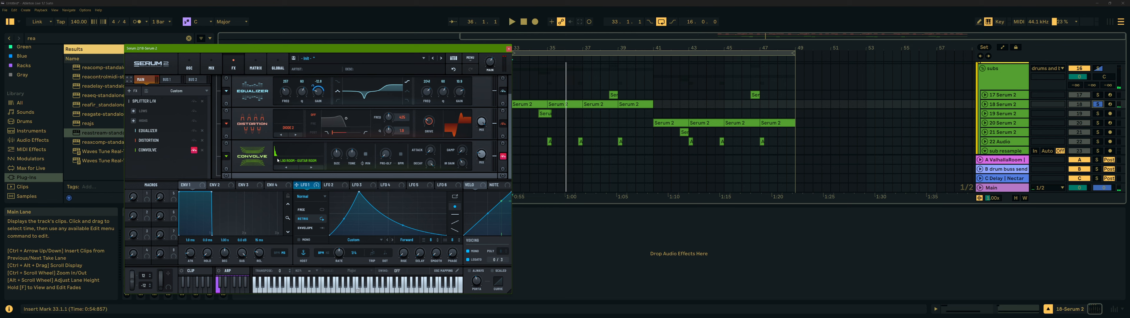
left_click(303, 161)
mouse_move(307, 168)
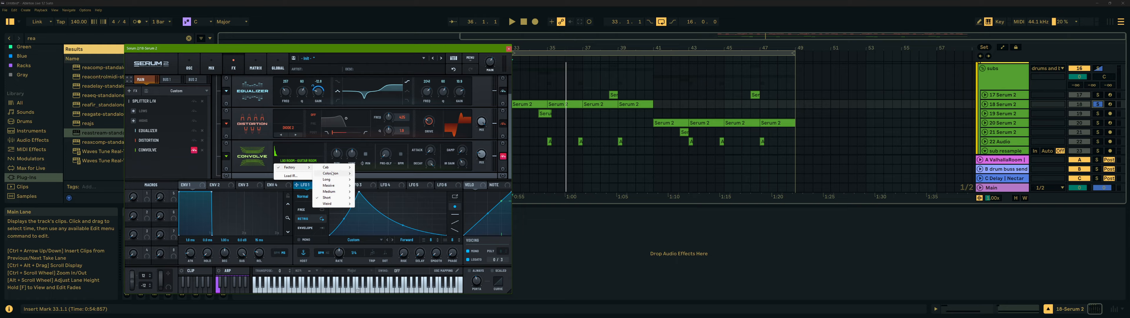
mouse_move(339, 197)
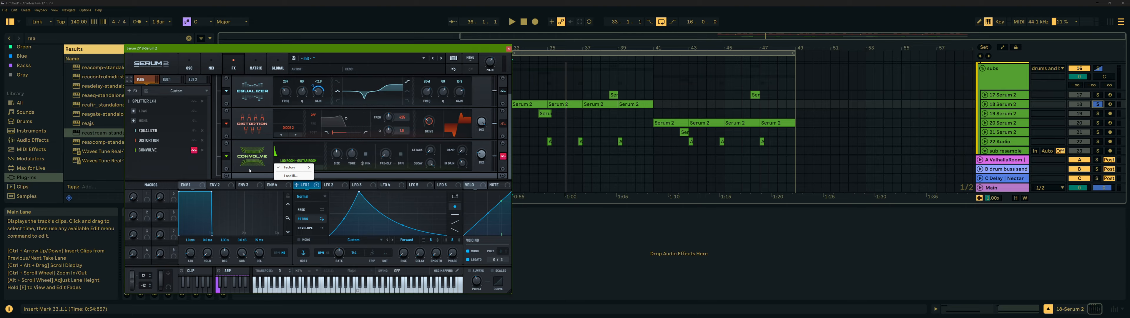
left_click(297, 159)
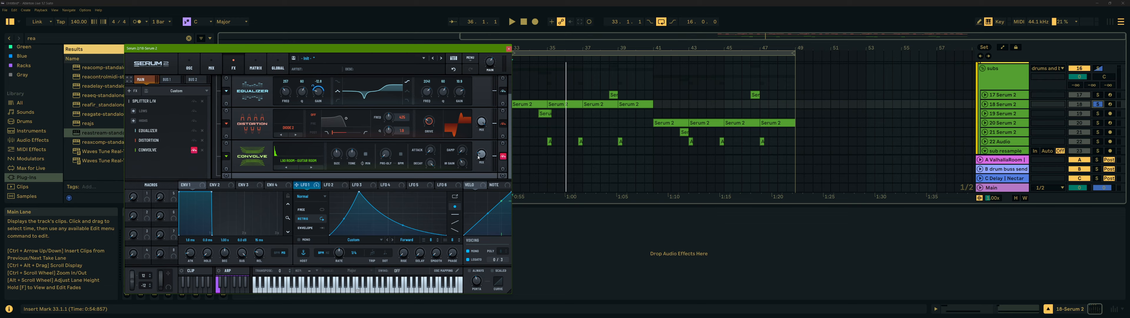
- Play the patch while toggling the Convolve module off and back on, then close the Serum window
key("space")
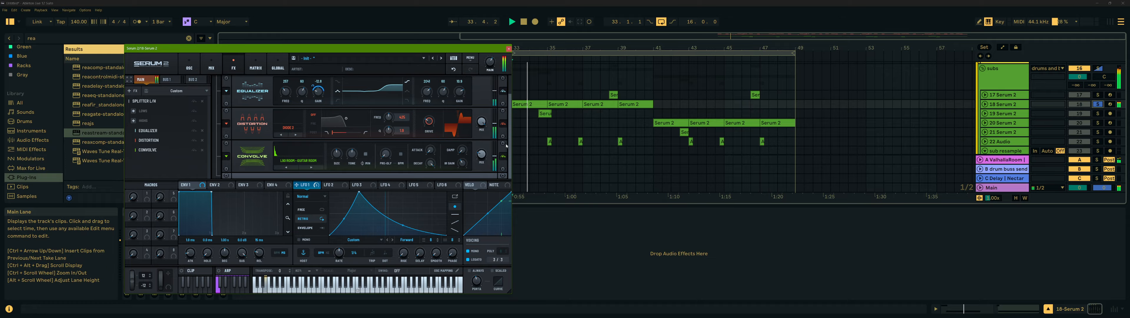
left_click(503, 157)
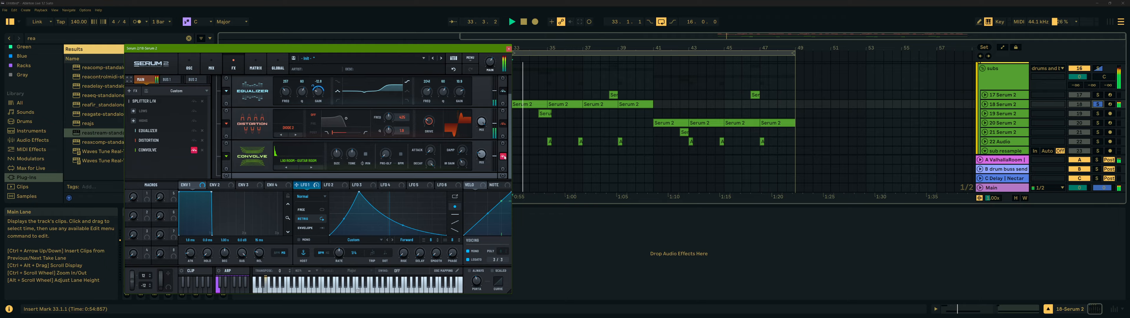
left_click(503, 156)
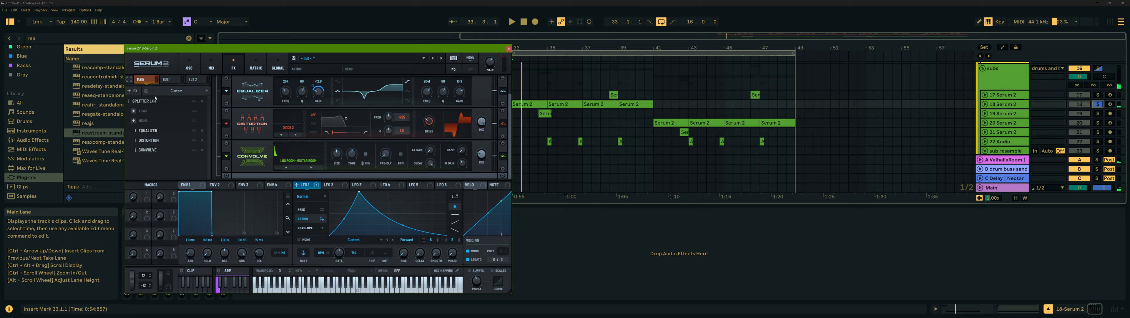
left_click(189, 65)
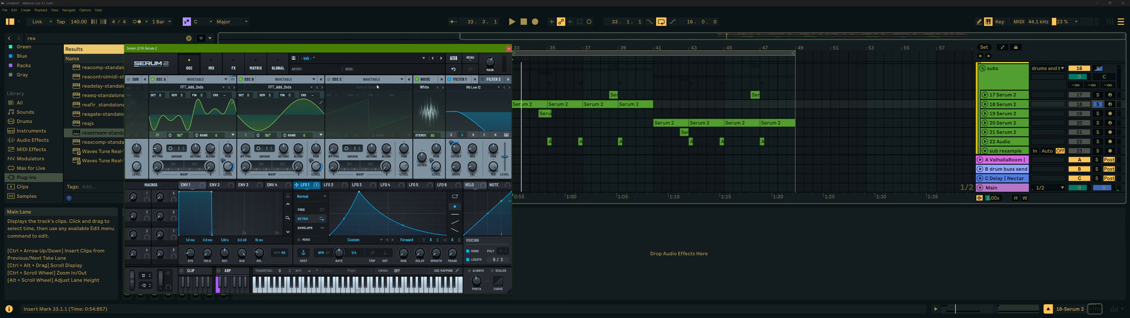
left_click(509, 48)
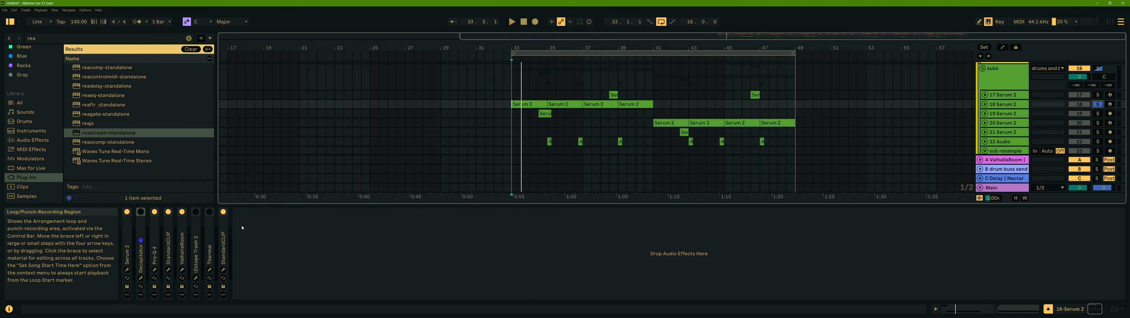
- Toggle the second device in track 18's chain and play the track while inspecting the Pro-Q 4 bell boost
key("space")
left_click(142, 224)
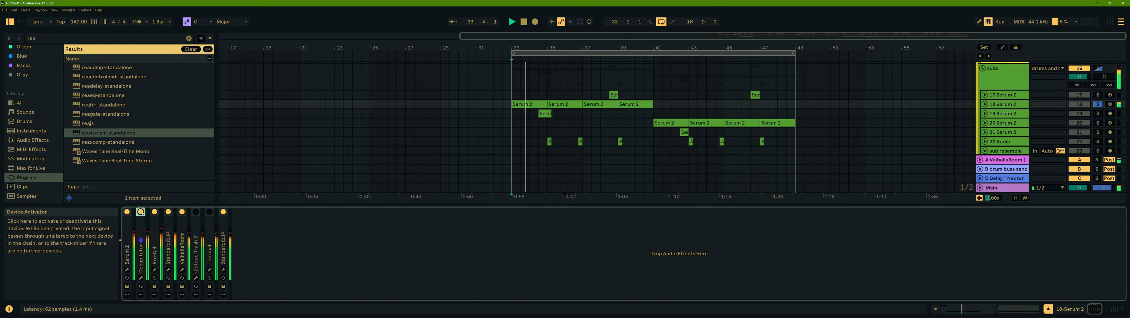
left_click(159, 273)
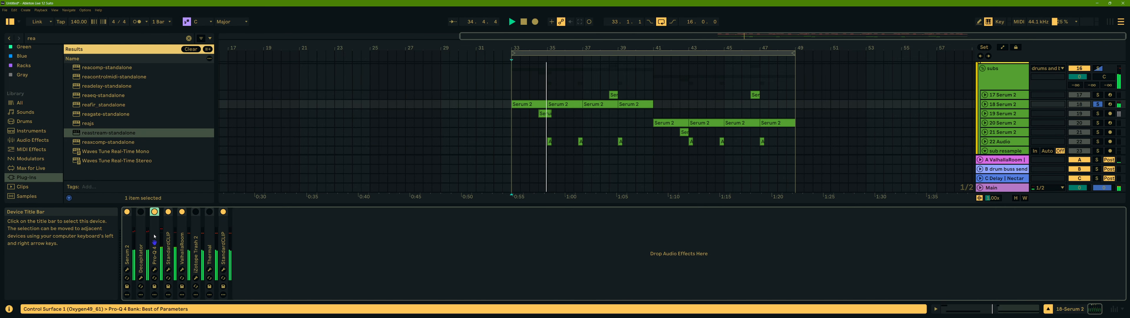
left_click(155, 270)
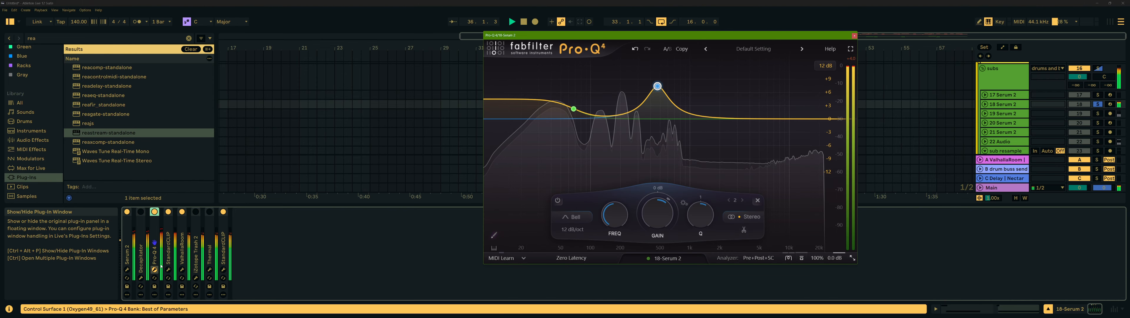
key("space")
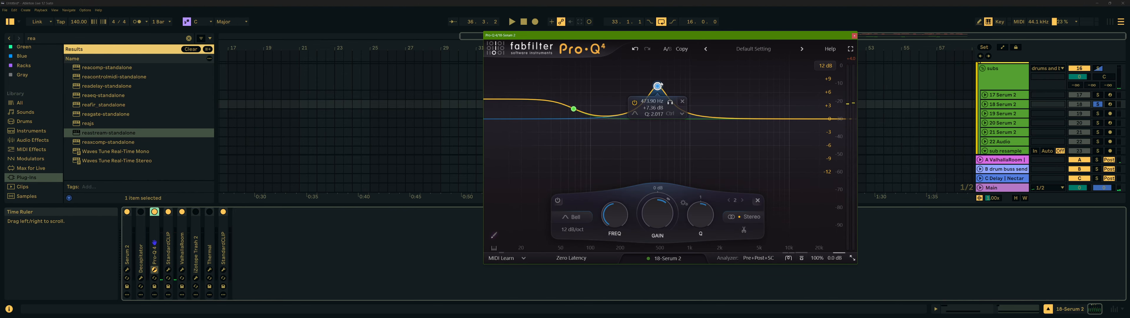
key("space")
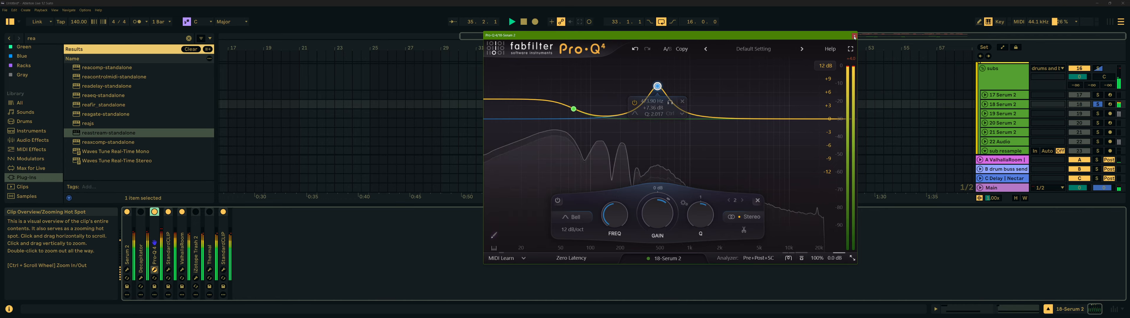
left_click(856, 37)
- Open the first StandardCLIP window and check its clipping mode while playing, keeping Soft Clip Pro
left_click(168, 269)
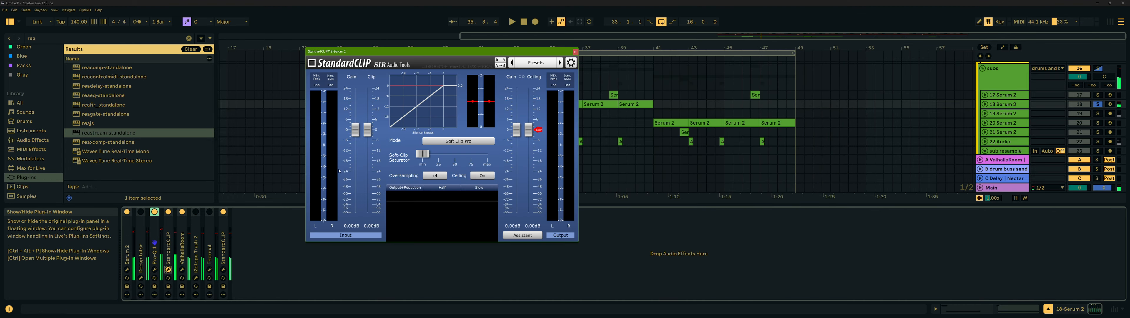
key("space")
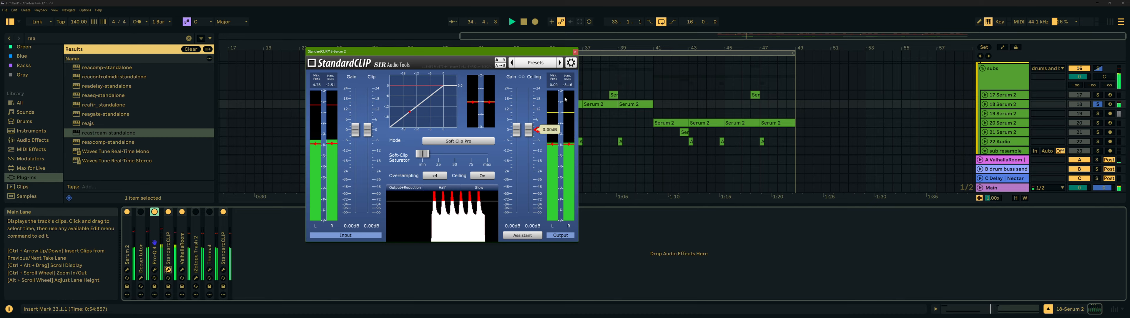
left_click(465, 143)
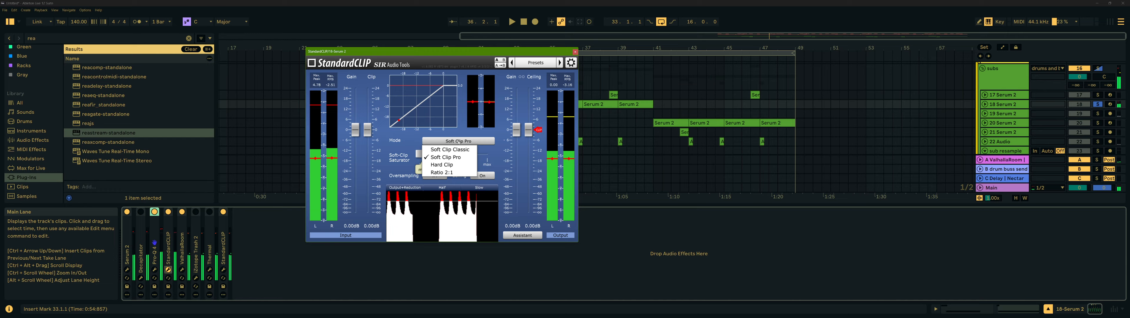
left_click(456, 159)
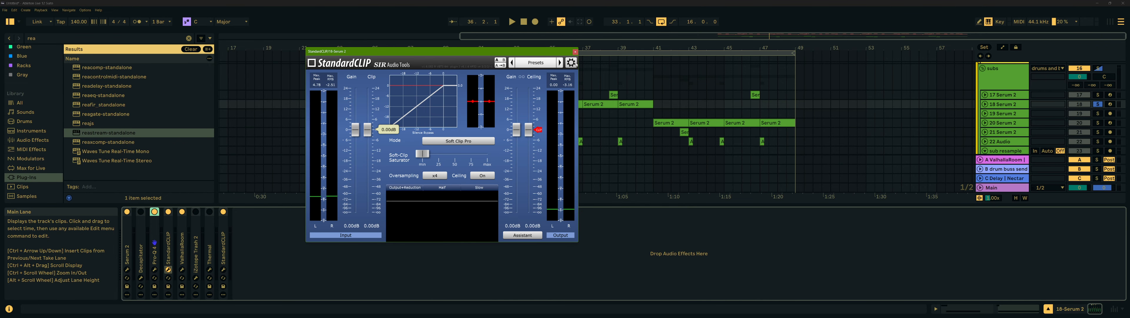
left_click(576, 52)
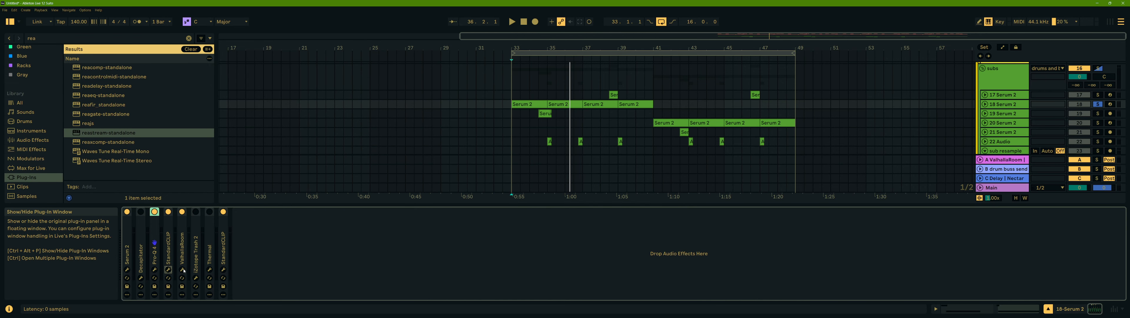
- Open the ValhallaRoom and final StandardCLIP plugin windows to inspect their settings
left_click(184, 269)
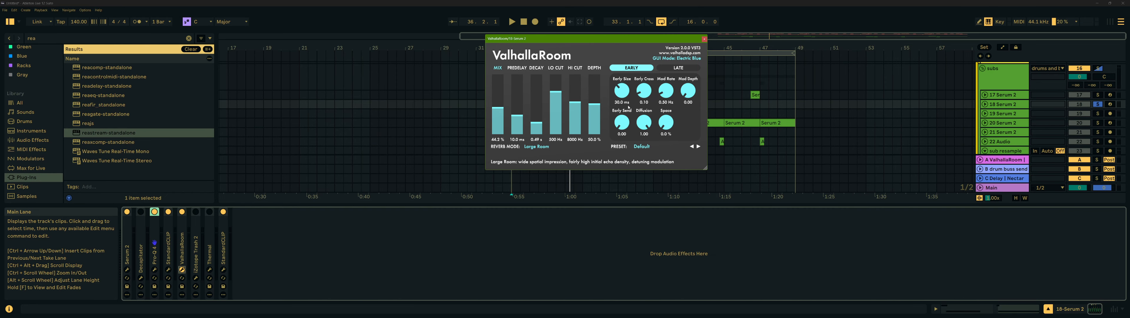
left_click(704, 40)
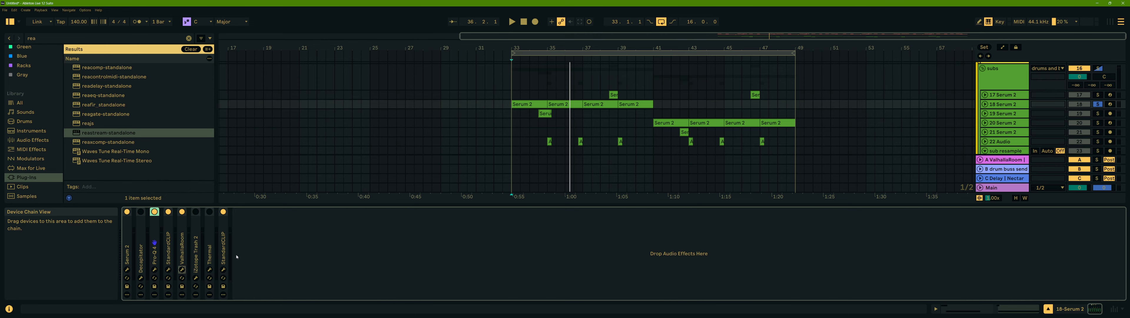
left_click(223, 270)
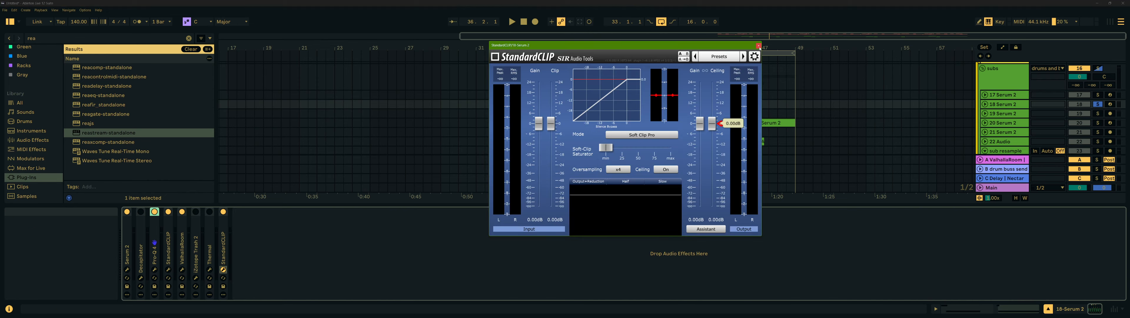
left_click(759, 45)
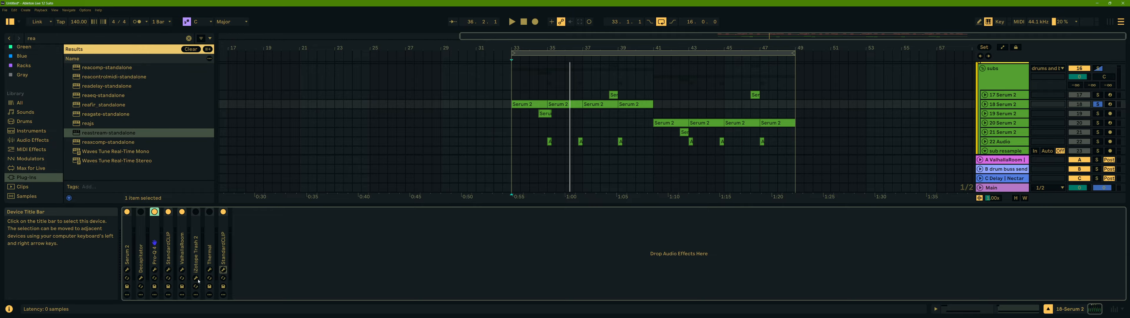
- Activate the Trash device in the chain and open its window to inspect the settings during playback
left_click(196, 212)
key("space")
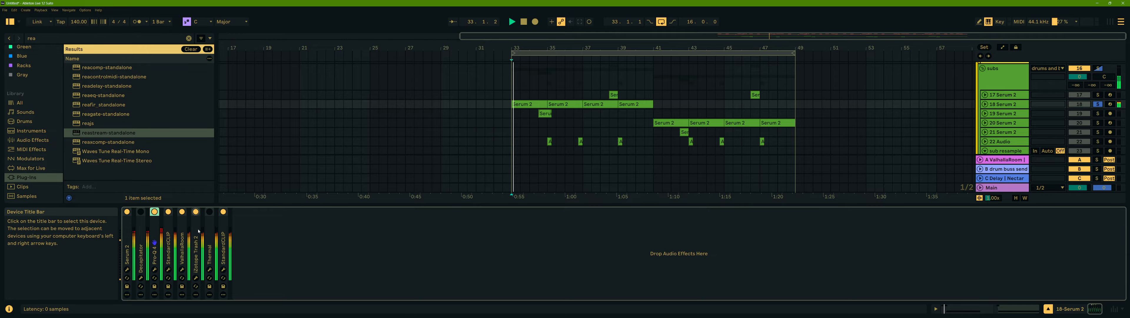
left_click(200, 278)
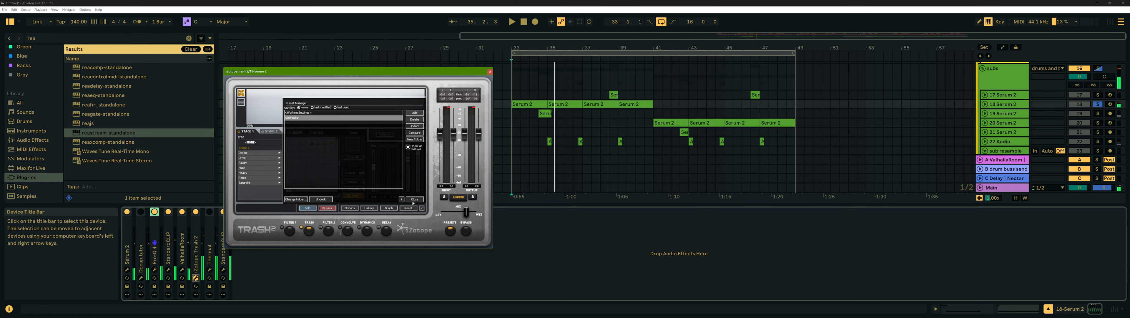
left_click(414, 199)
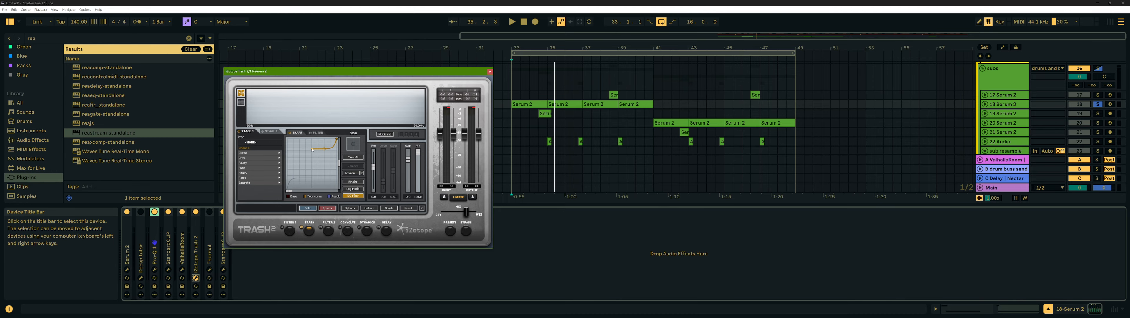
left_click(490, 71)
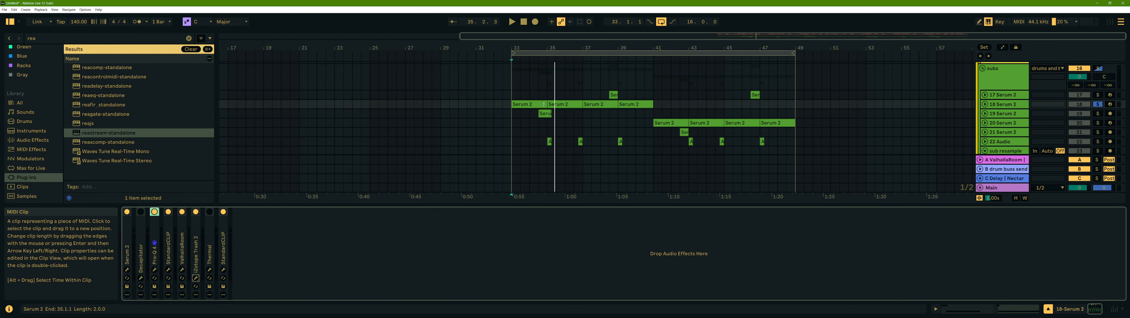
key("space")
- Select the bounced Serum 2 audio clip on track 19, solo that track and play it
left_click(532, 96)
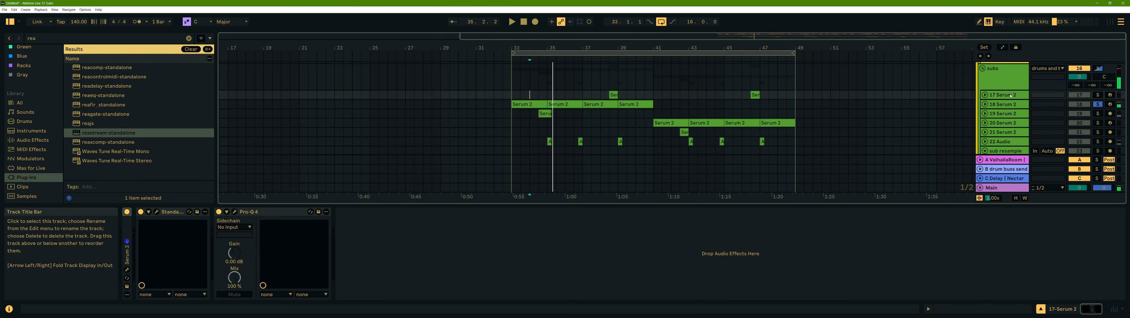
left_click(1010, 106)
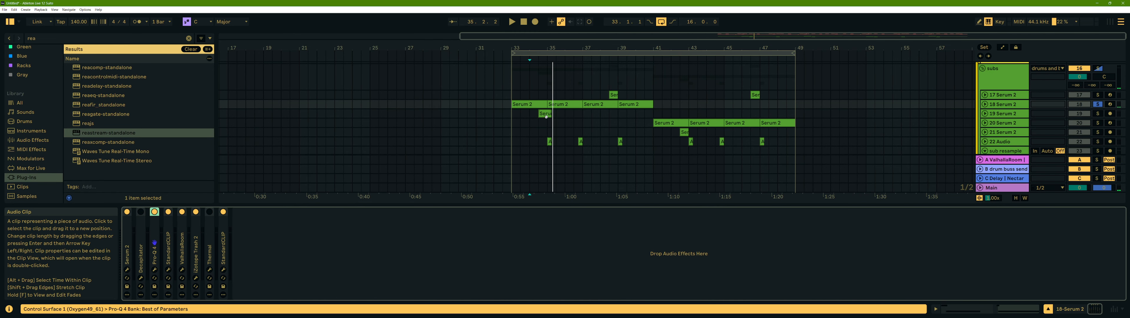
left_click(545, 113)
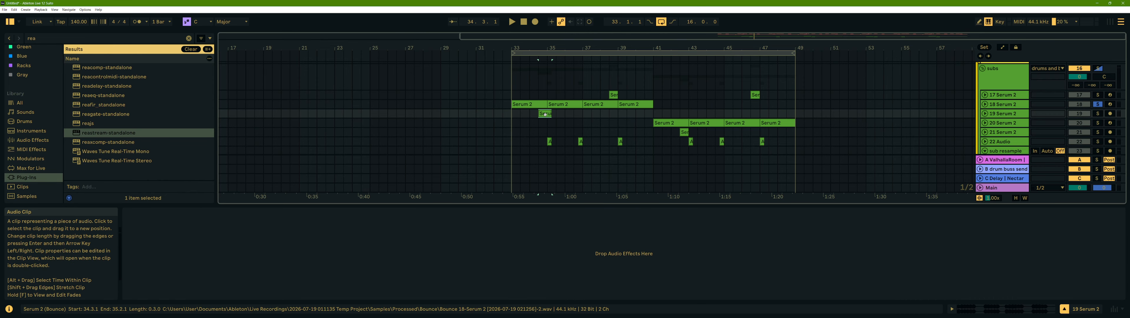
left_click(1098, 114)
key("space")
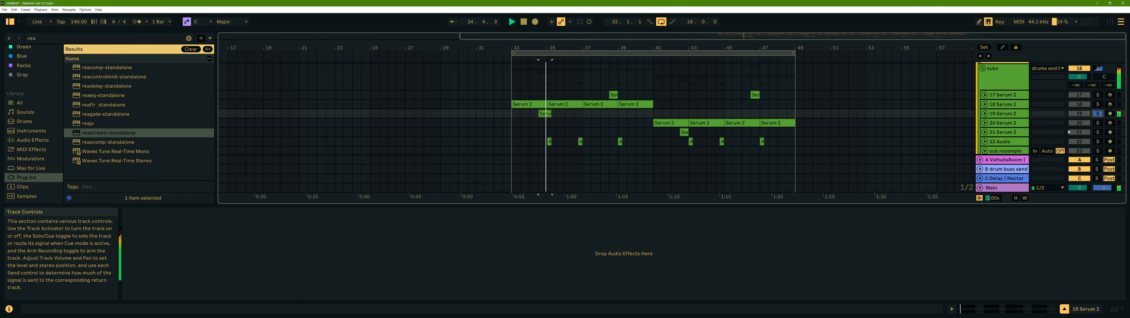
- Unfold the 22 Audio track in the arrangement
scroll(848, 123, "down", 3)
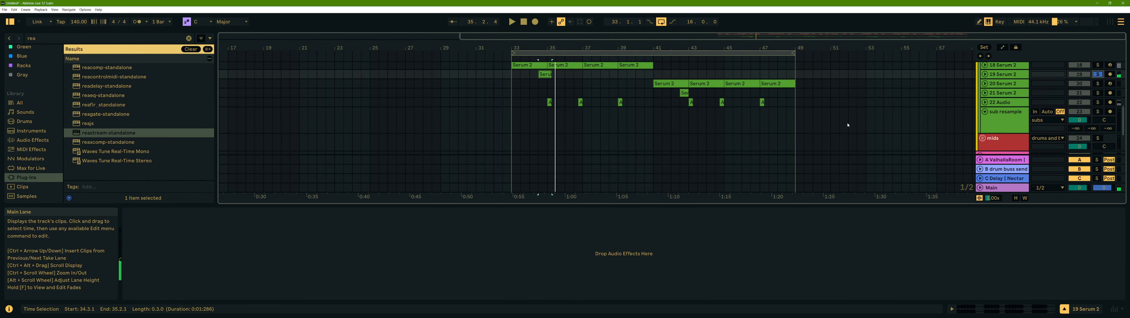
scroll(839, 123, "up", 3)
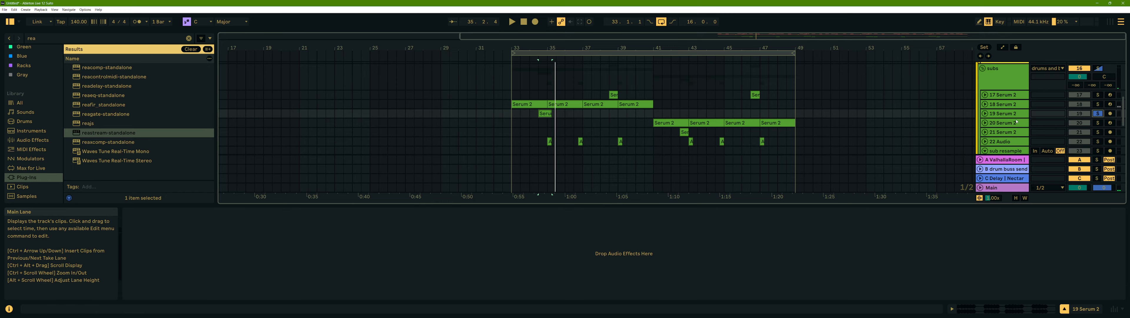
left_click(986, 105)
left_click(985, 105)
scroll(987, 113, "down", 1)
scroll(986, 113, "down", 1)
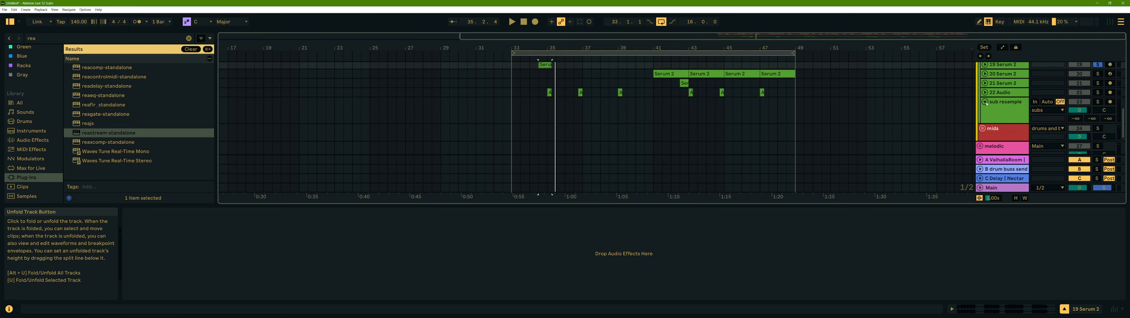
left_click(985, 93)
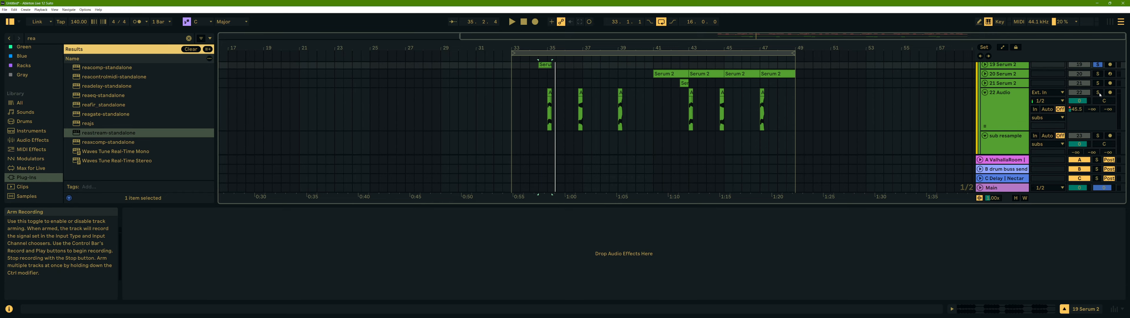
- Select a clip on 22 Audio and play it, then reopen track 18's device chain
left_click(547, 100)
key("space")
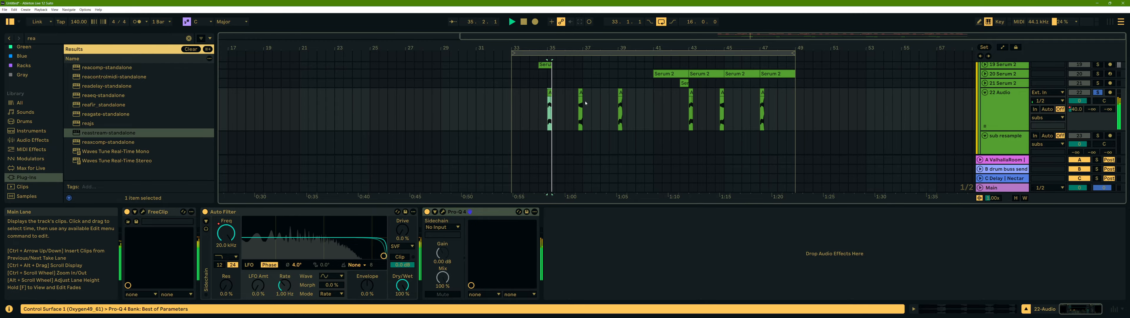
scroll(563, 104, "up", 4)
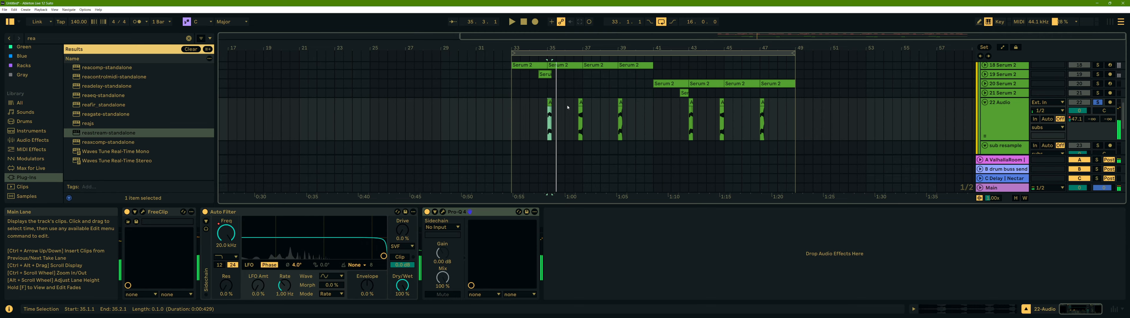
scroll(546, 93, "up", 1)
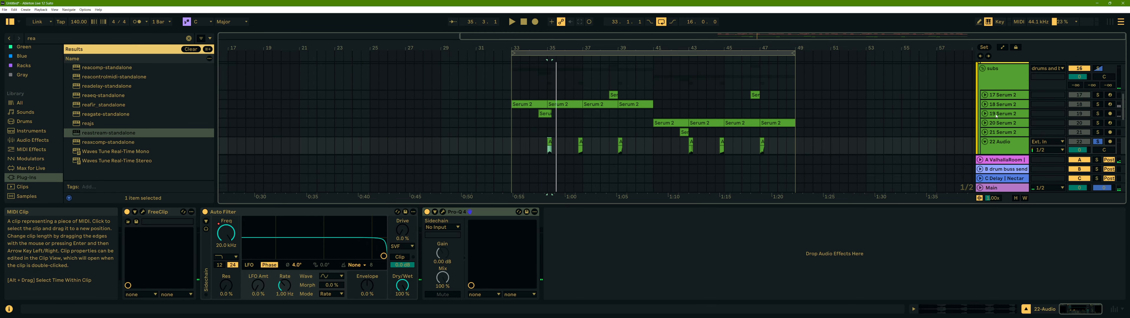
double_click(1003, 104)
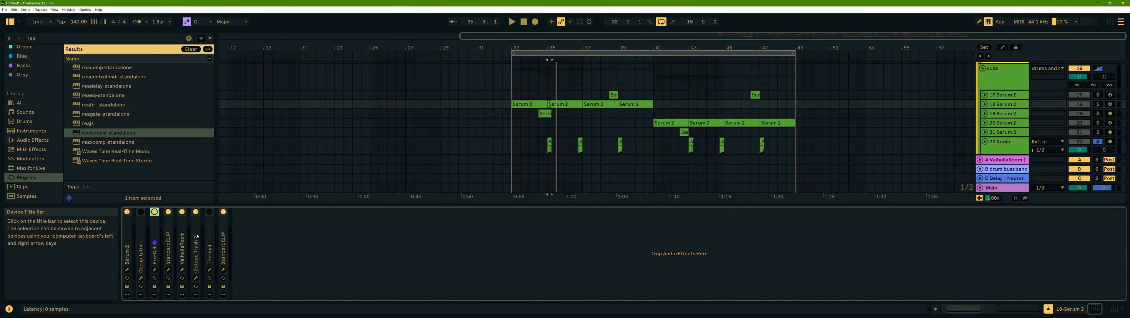
- Insert a new audio track below track 18 and set its input to Resampling
left_click(1098, 105)
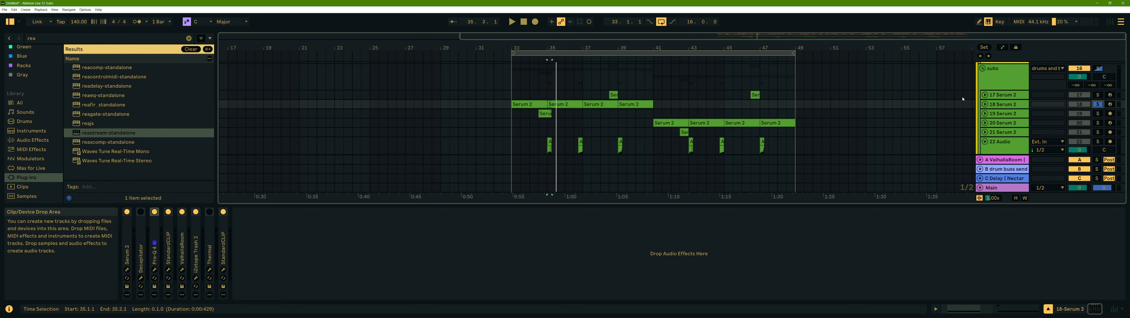
right_click(1004, 107)
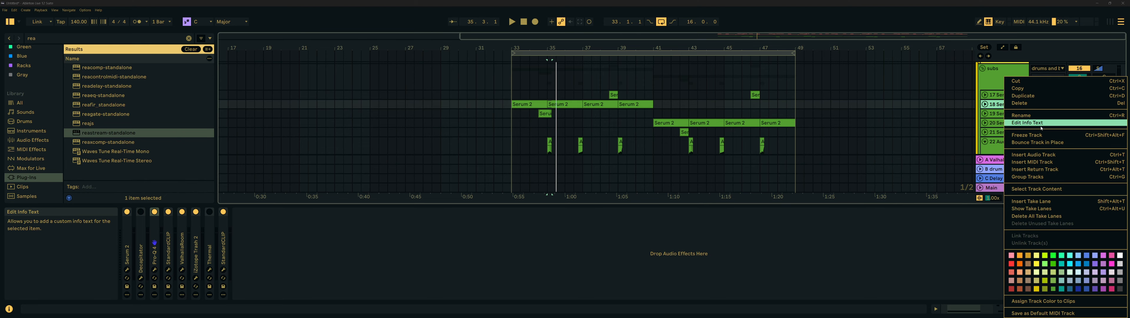
left_click(1048, 155)
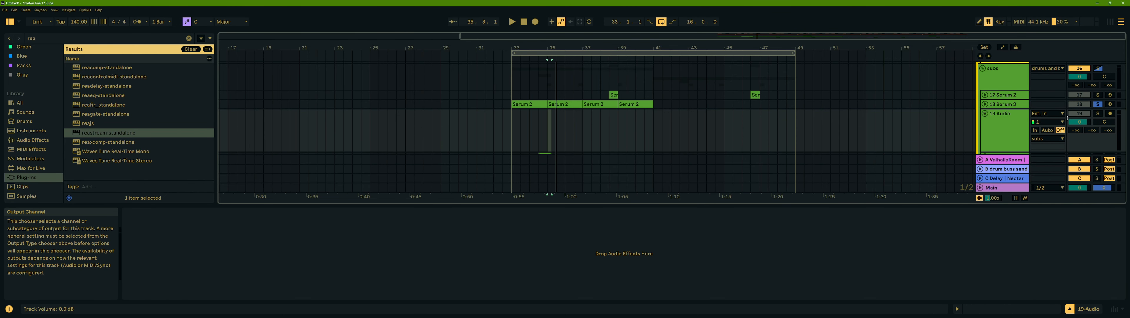
left_click(1049, 114)
left_click(990, 139)
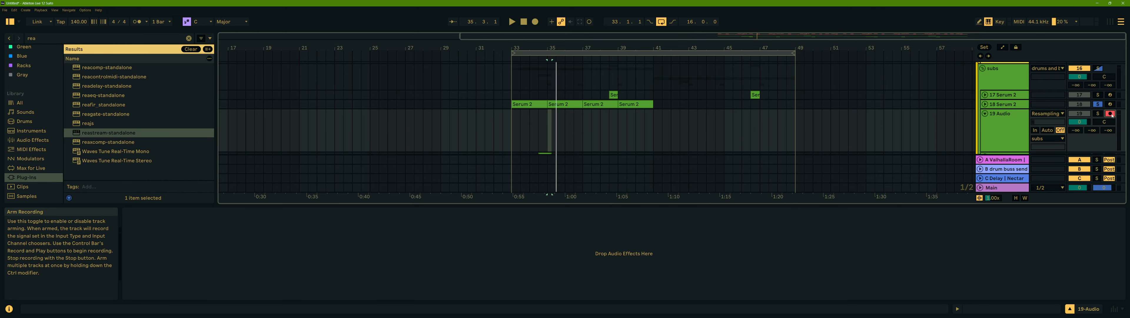
- Record the resampled output onto the 19 Audio track starting at bar 33
left_click(514, 115)
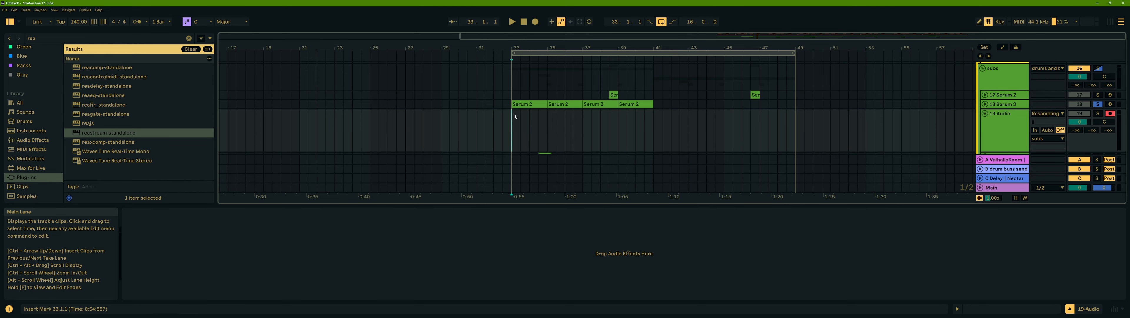
left_click(536, 23)
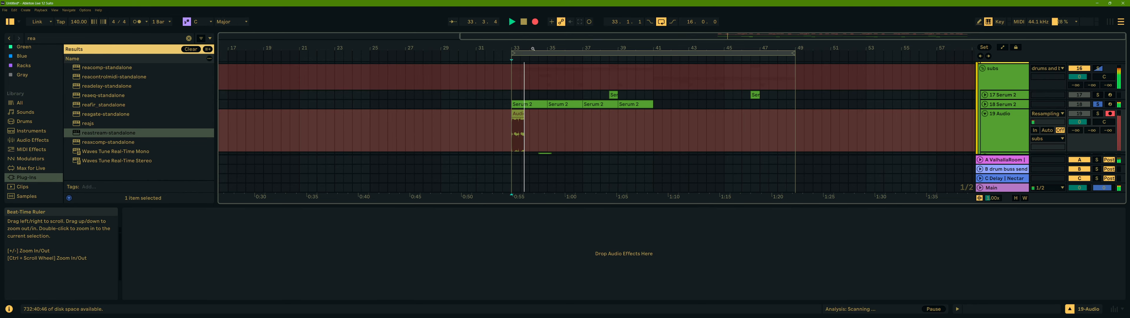
left_click_drag(533, 48, 566, 132)
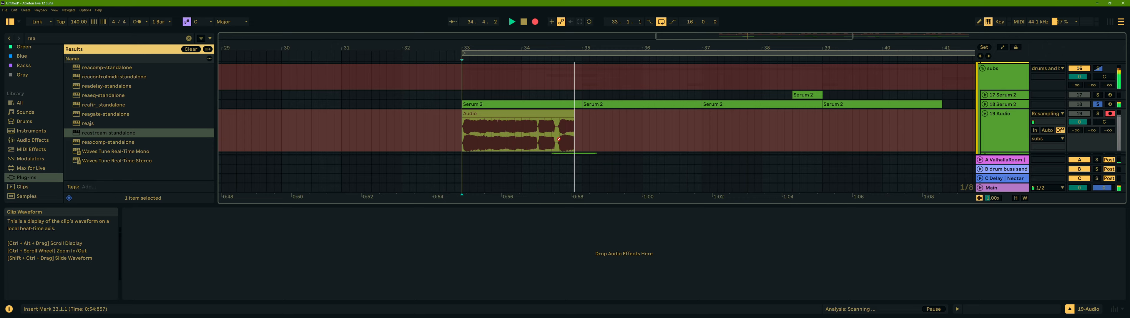
key("F9")
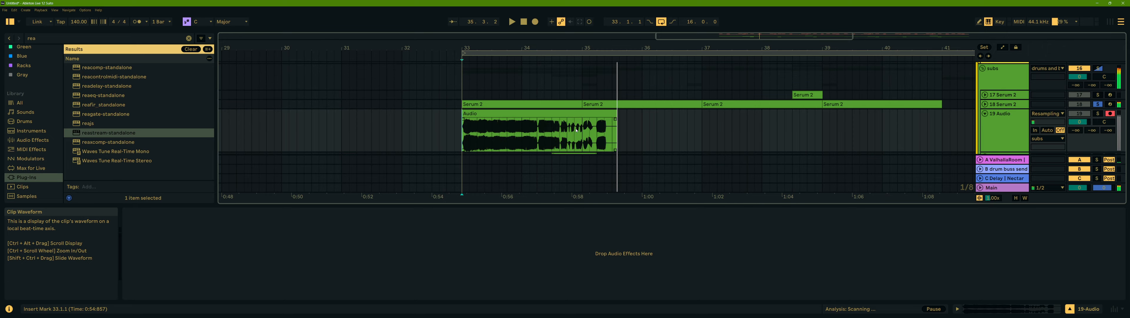
left_click(536, 22)
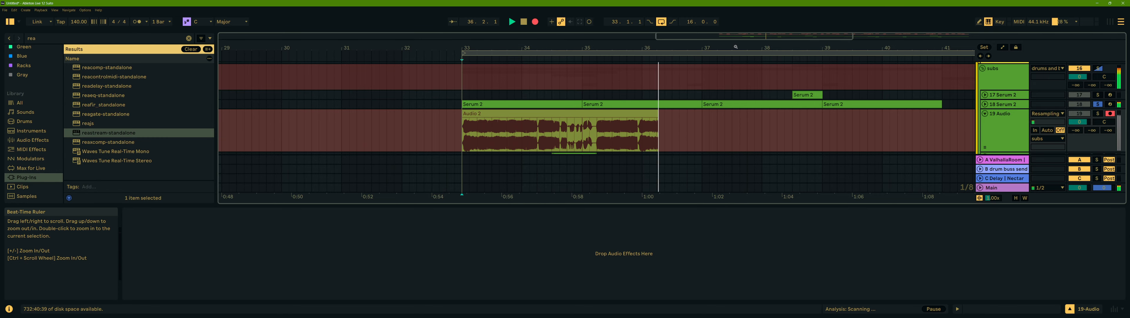
left_click_drag(728, 48, 613, 25)
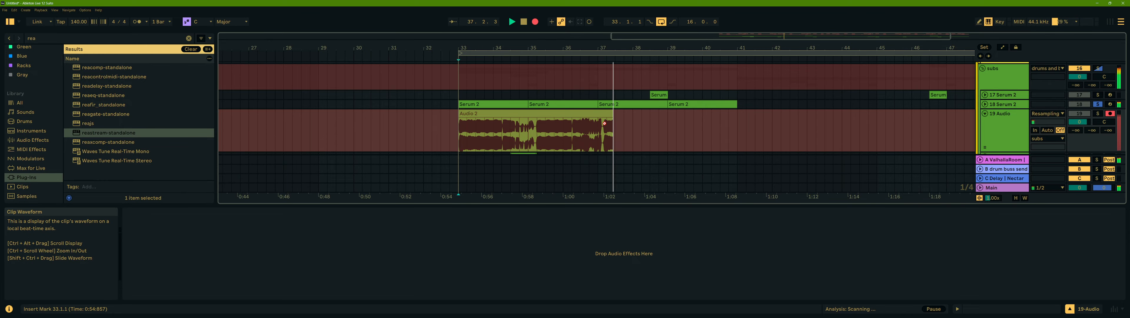
key("F9")
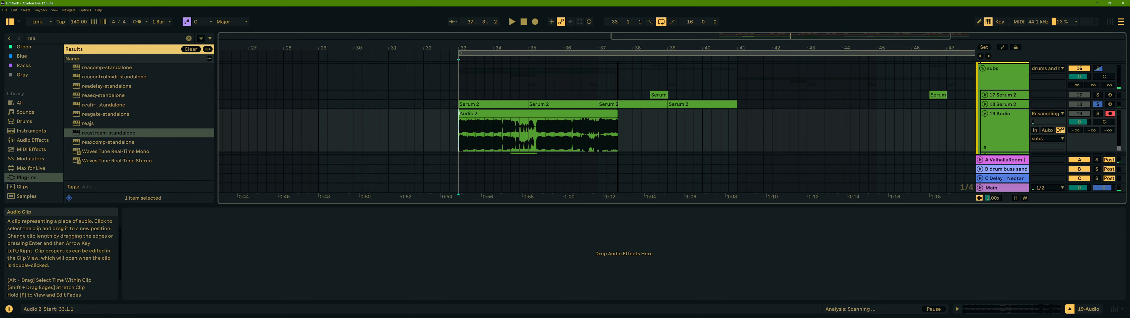
- Cut the recorded clip down to two short pieces around bars 34.4 and 36.2 and open the second piece in clip view
left_click_drag(460, 115, 502, 115)
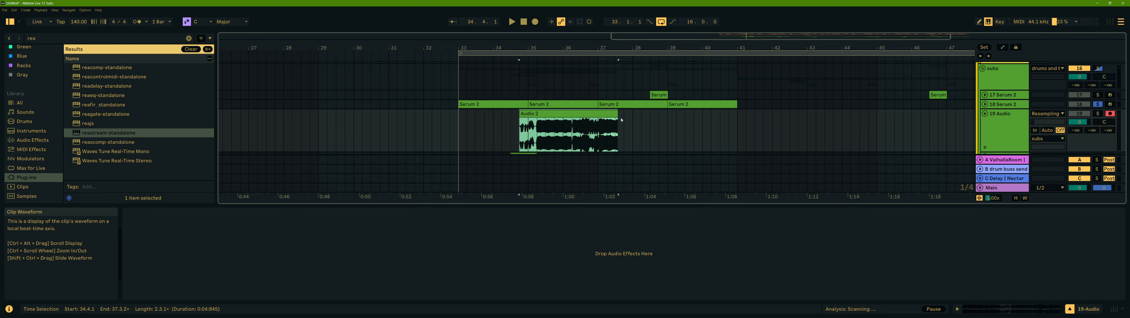
left_click(571, 125)
left_click_drag(571, 125, 530, 121)
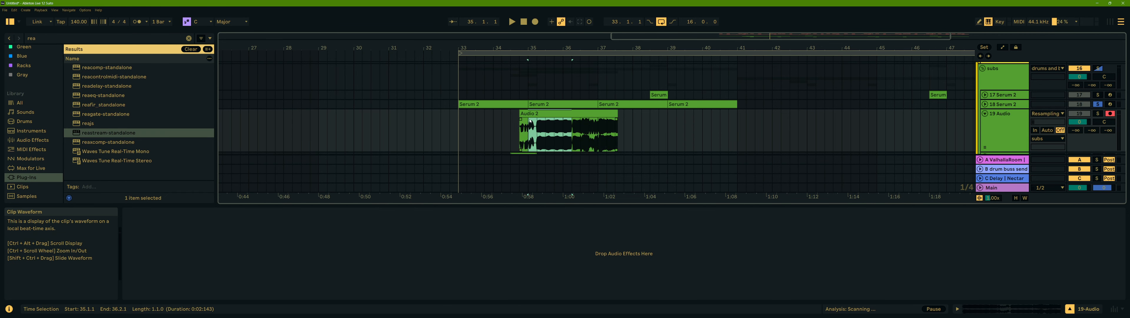
key("ctrl+e")
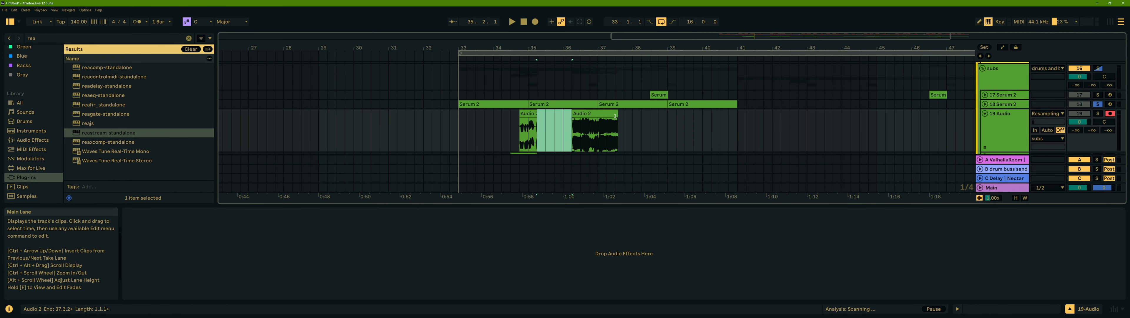
left_click_drag(615, 115, 598, 115)
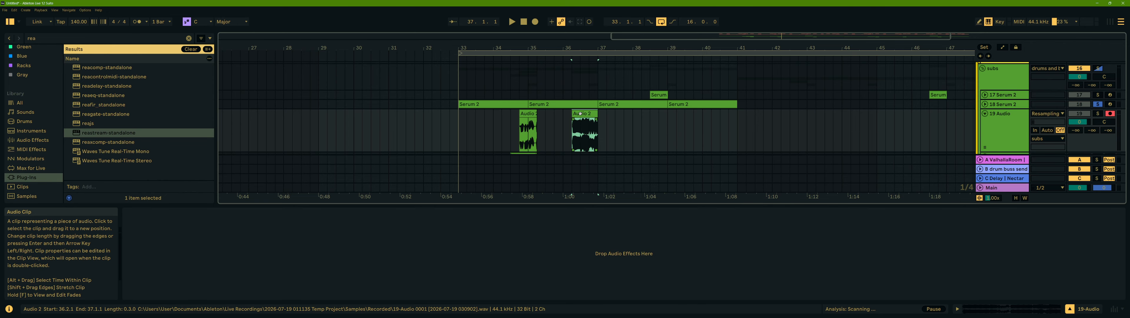
double_click(574, 122)
left_click_drag(573, 120, 603, 120)
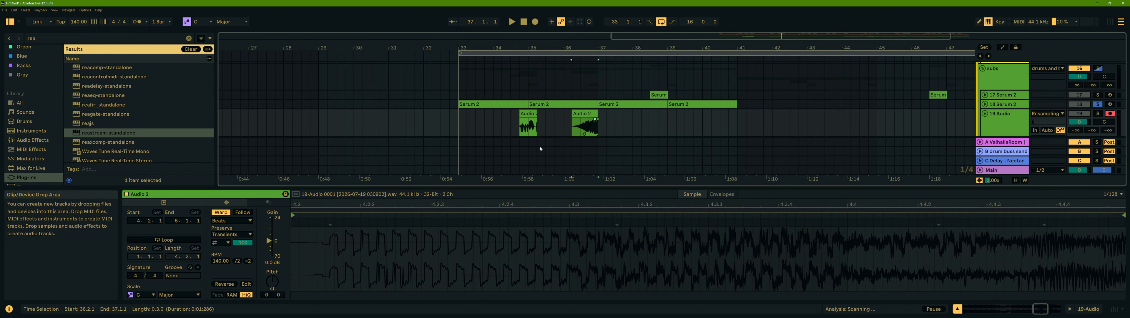
- Solo the 19 Audio track and play back its edited clips from bar 34
scroll(540, 147, "down", 3)
left_click(528, 82)
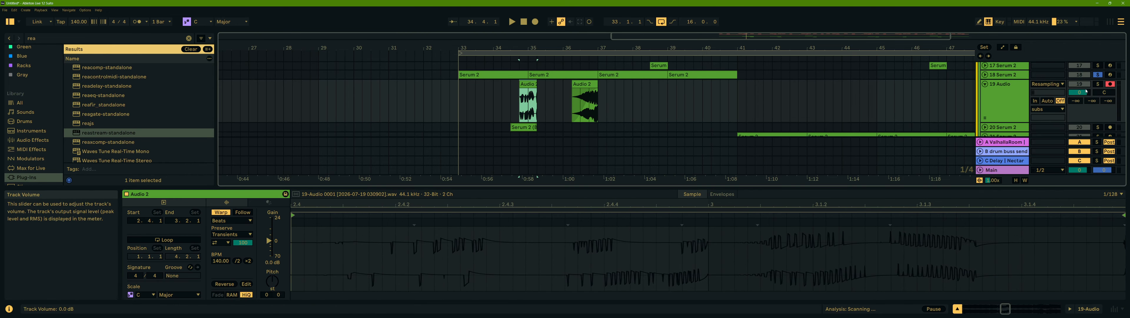
left_click(1098, 84)
key("space")
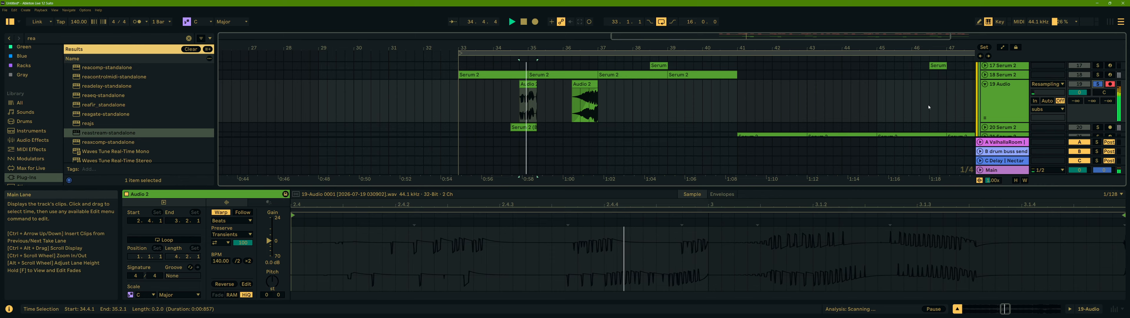
- Move the 22 Audio track up so it sits directly below 19 Audio
scroll(1015, 107, "up", 3)
scroll(1016, 106, "down", 4)
scroll(1016, 107, "up", 2)
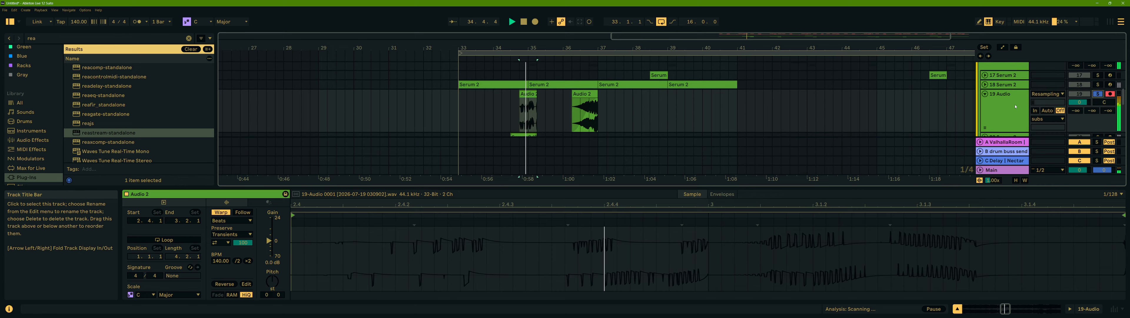
scroll(1016, 106, "down", 8)
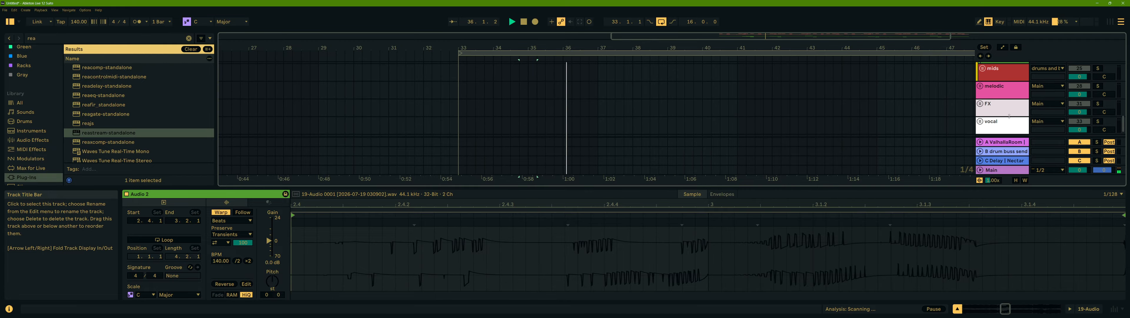
scroll(1009, 116, "up", 4)
scroll(1001, 90, "up", 2)
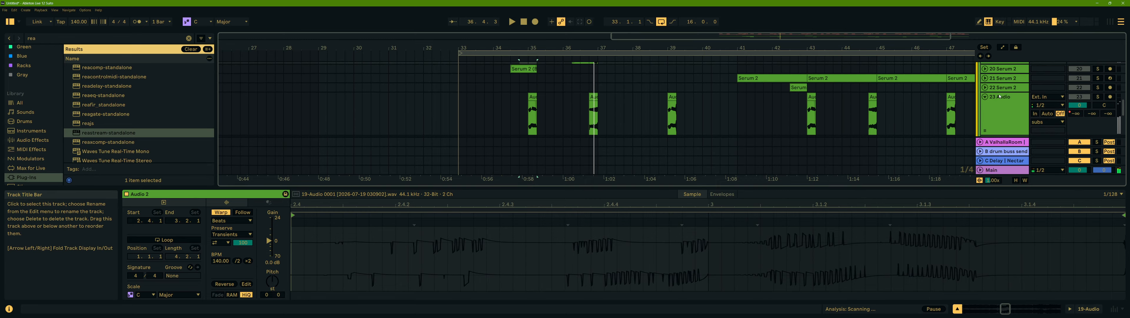
left_click_drag(1002, 99, 1007, 87)
- Solo the 20 Audio track and play it back from bar 34, selecting its clip near bar 37
scroll(540, 63, "up", 1)
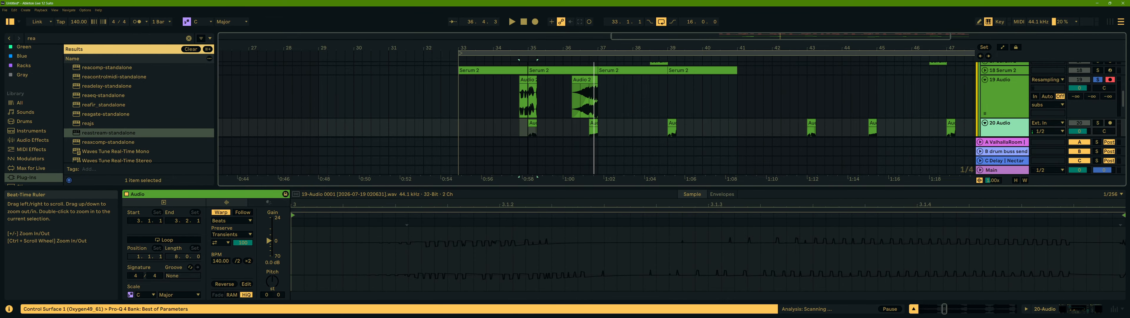
scroll(540, 64, "up", 3)
scroll(544, 88, "down", 1)
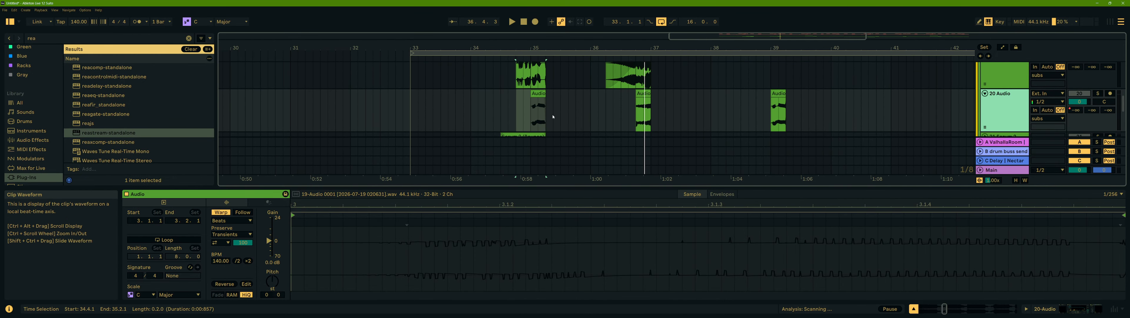
left_click(539, 94)
left_click(1099, 95)
key("space")
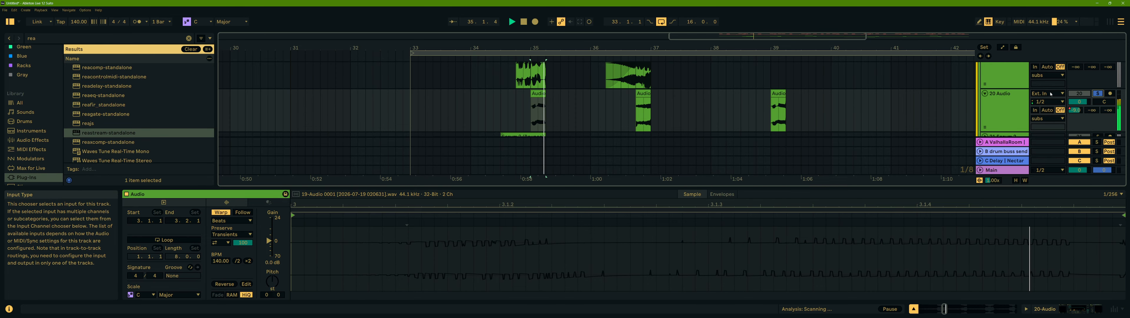
left_click(647, 93)
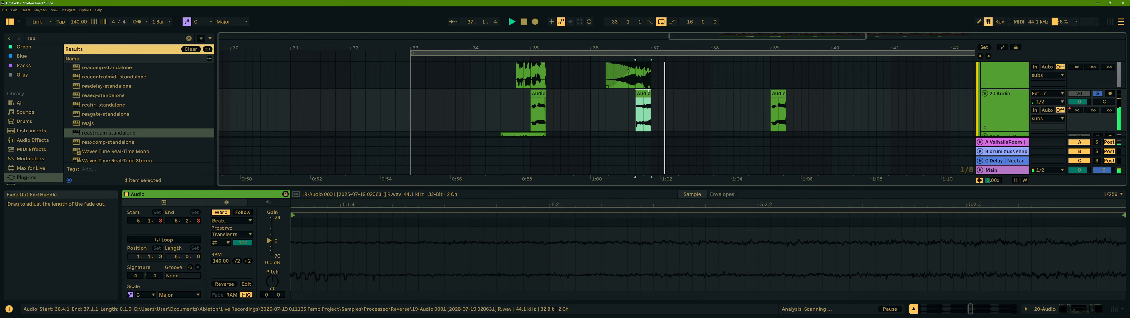
- Select the 20 Audio track, show its device chain and display the Auto Filter frequency automation lane
scroll(570, 88, "up", 1)
left_click(518, 80)
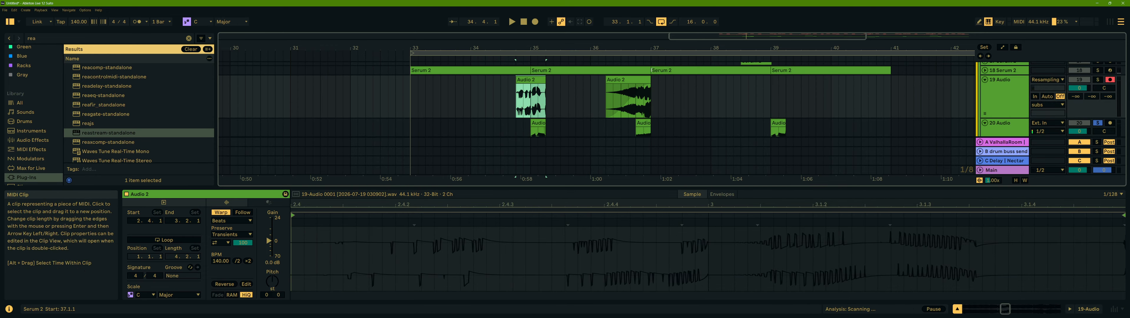
scroll(549, 82, "down", 2)
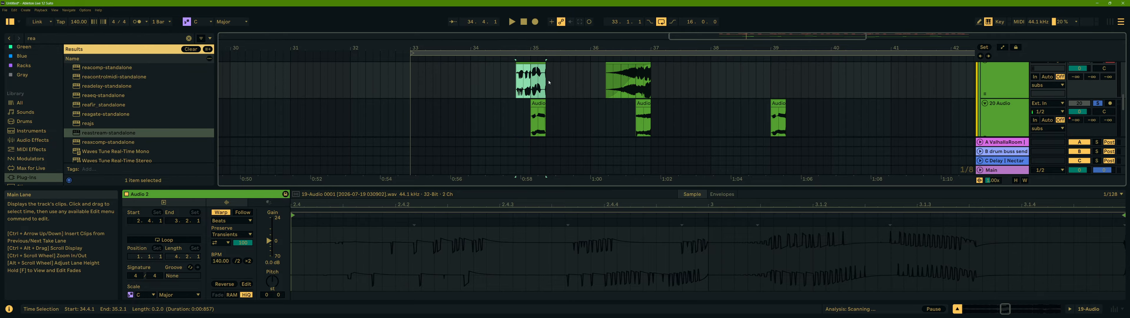
scroll(550, 83, "up", 1)
scroll(906, 135, "down", 1)
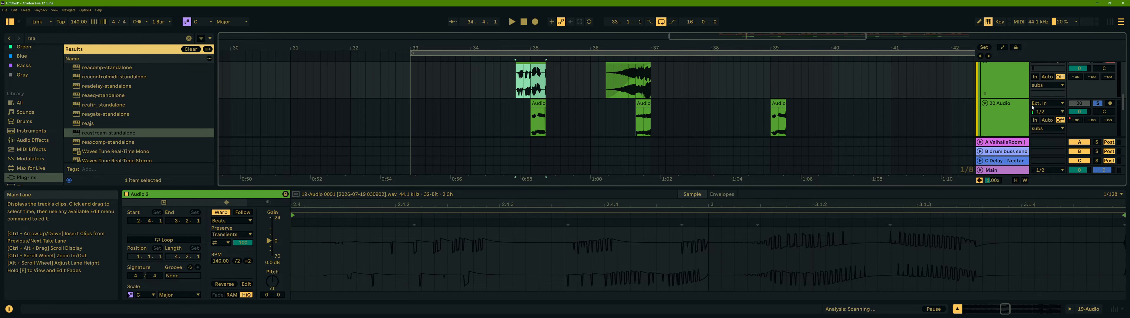
left_click(1003, 102)
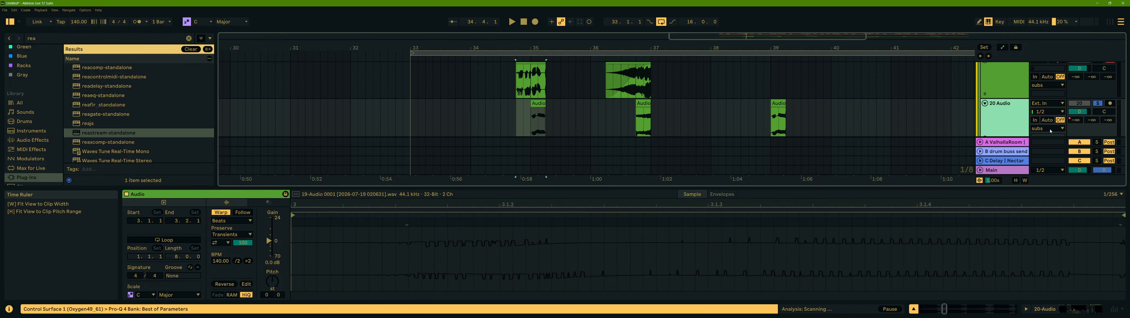
key("shift+Tab")
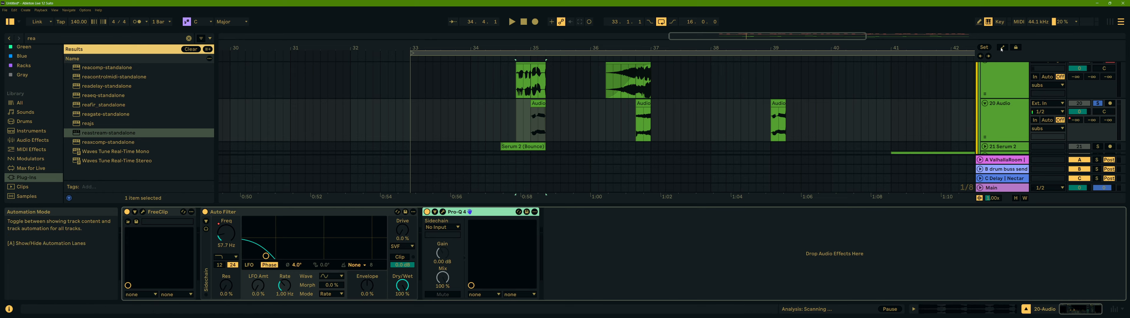
key("a")
left_click(226, 233)
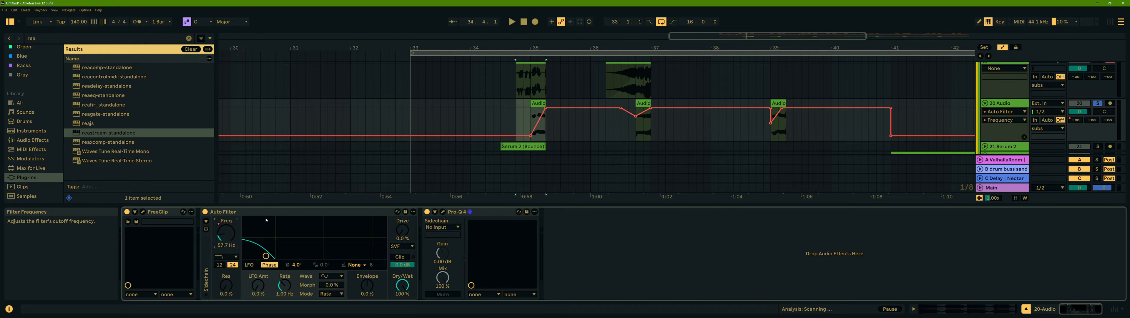
- Play the arrangement while opening and inspecting the Pro-Q 4 and FreeClip plugin windows on 20 Audio
key("space")
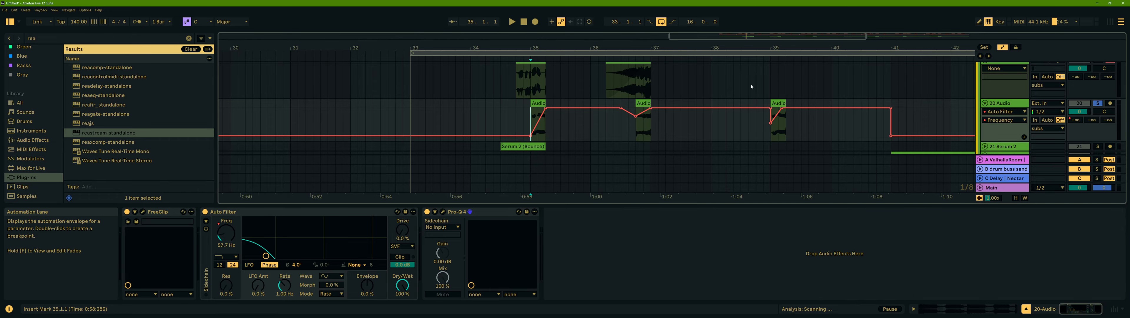
left_click(442, 212)
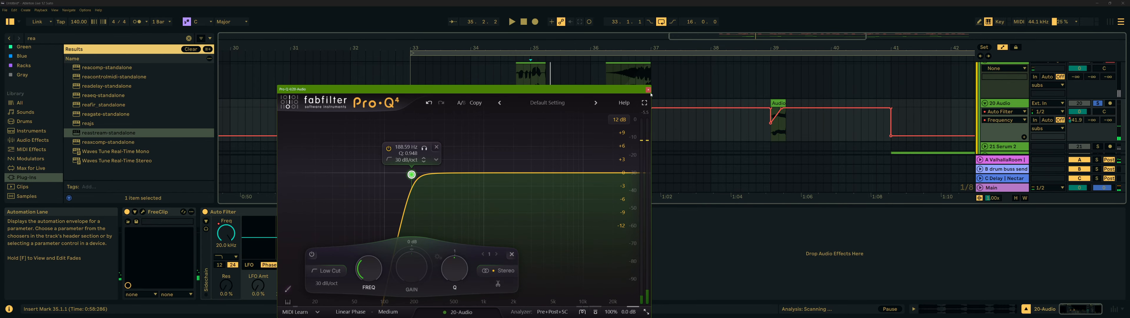
key("ctrl+alt+p")
key("space")
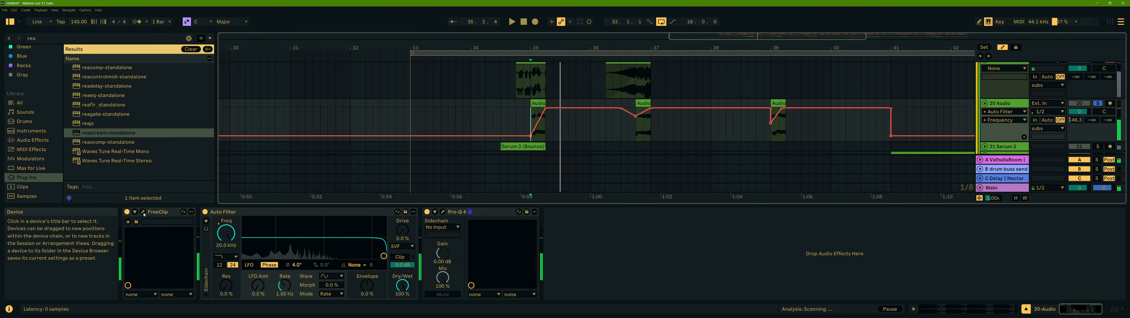
key("ctrl+alt+p")
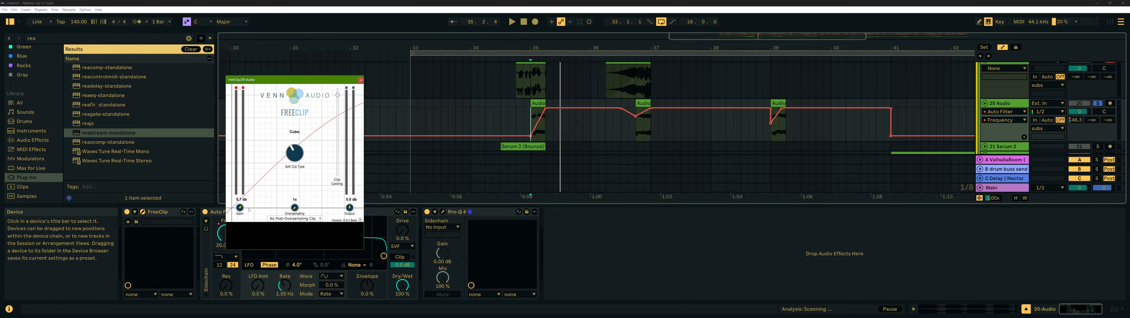
- Close the FreeClip window and show the A-ValhallaRoom send automation lane on 20 Audio, selecting around its first clip
left_click(360, 80)
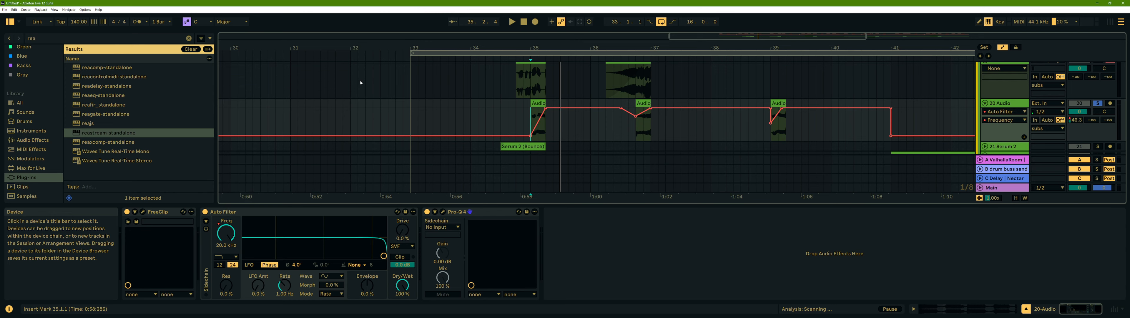
left_click(1078, 120)
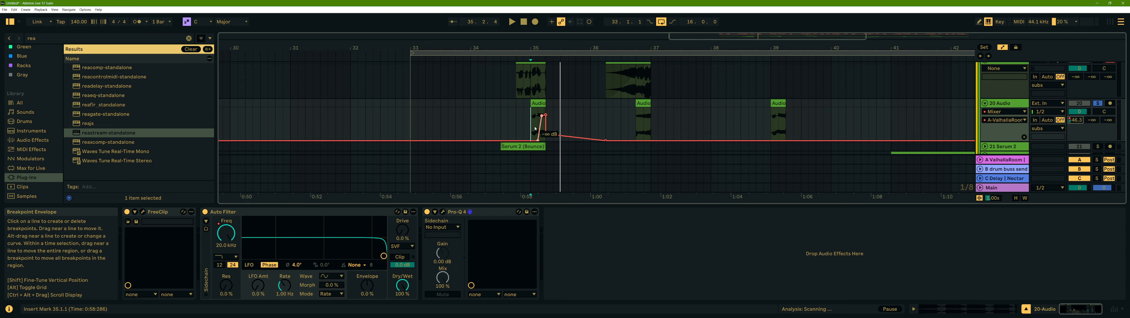
left_click(539, 104)
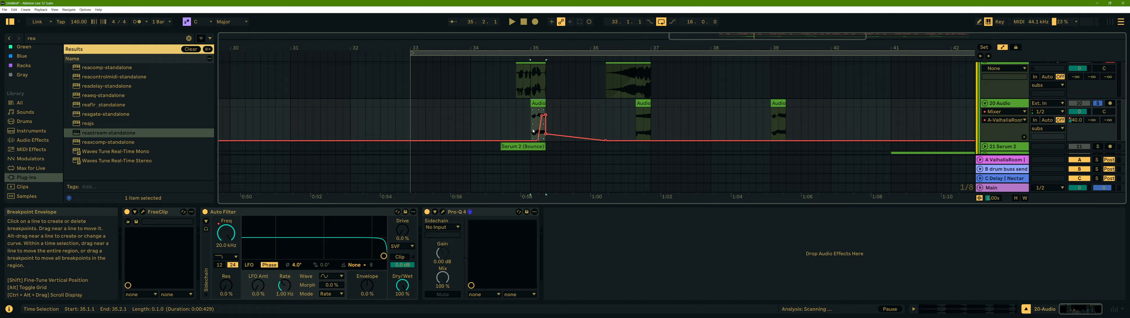
- Select the A-ValhallaRoom return track, open its ValhallaRoom plugin window to inspect it, then close it
left_click(1010, 163)
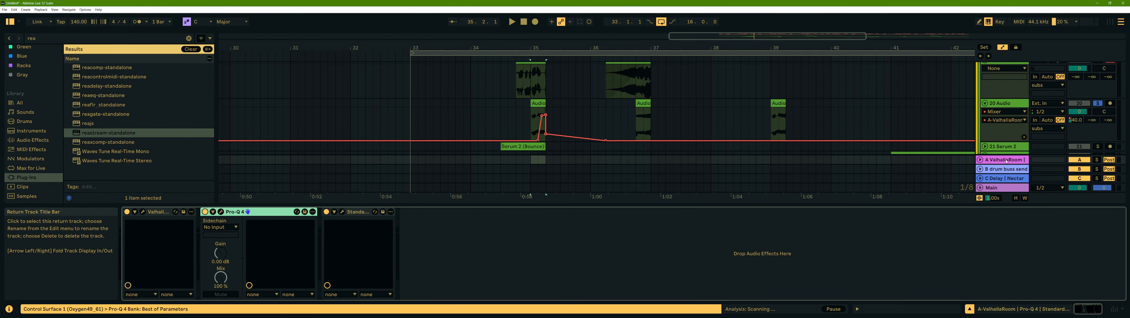
left_click(980, 160)
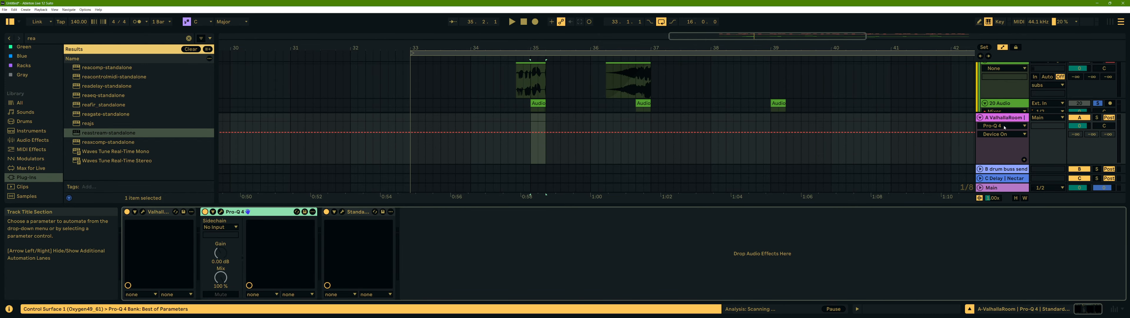
left_click(142, 212)
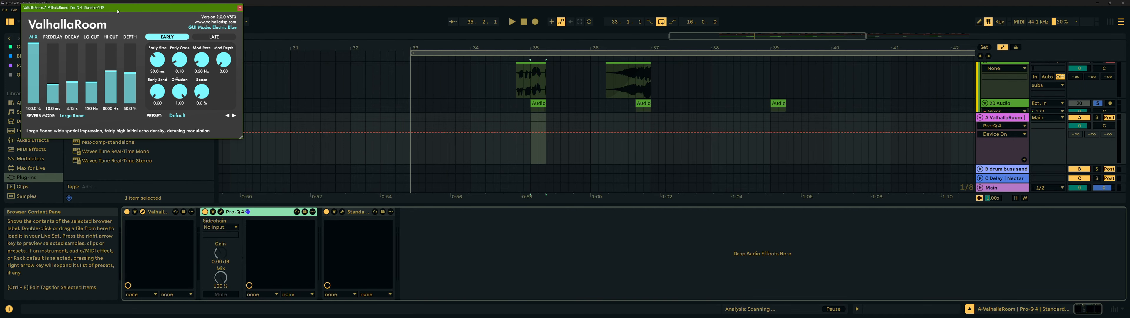
left_click_drag(118, 11, 391, 58)
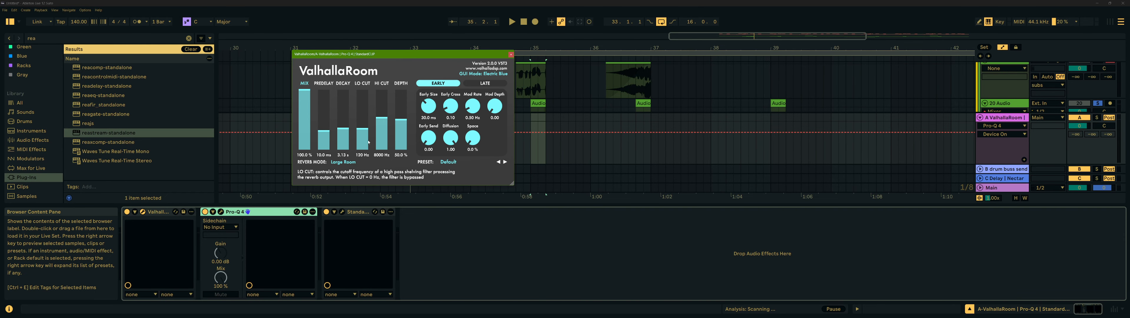
left_click(512, 54)
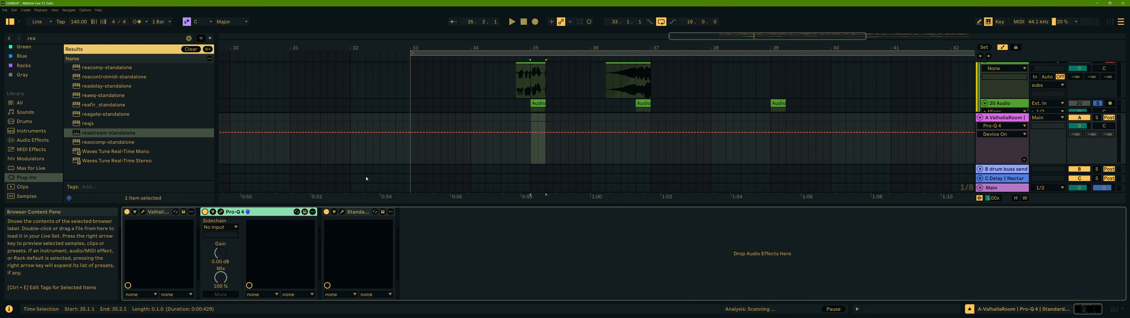
- Open the return's Pro-Q 4 window and audition the reverb return soloed during playback
left_click(221, 212)
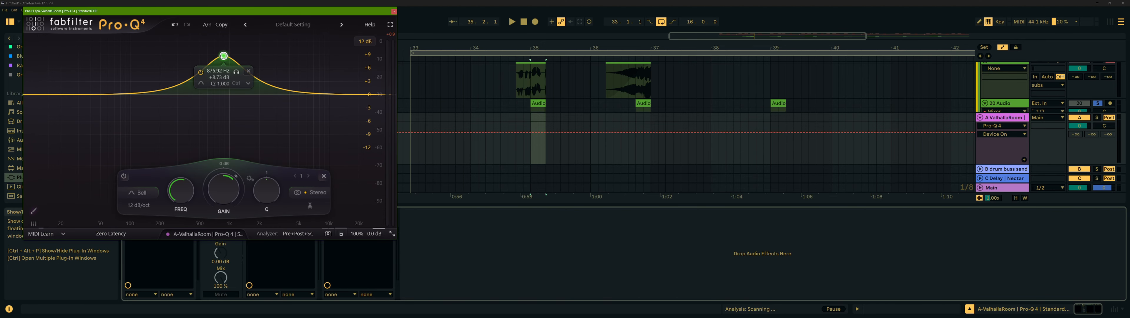
left_click(429, 126)
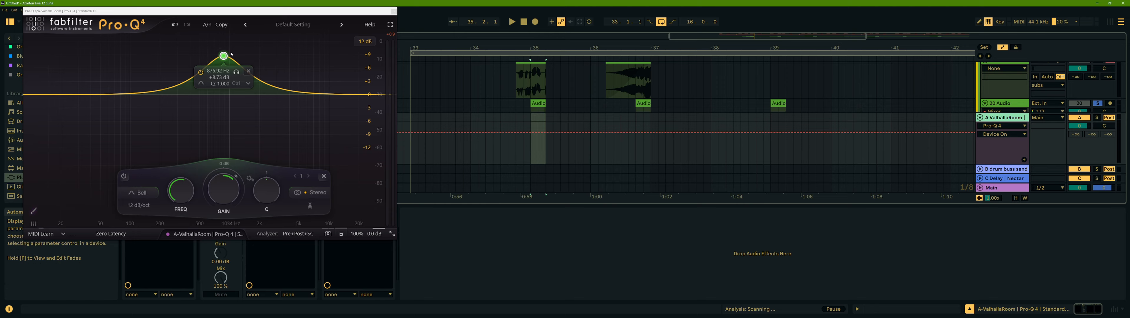
key("space")
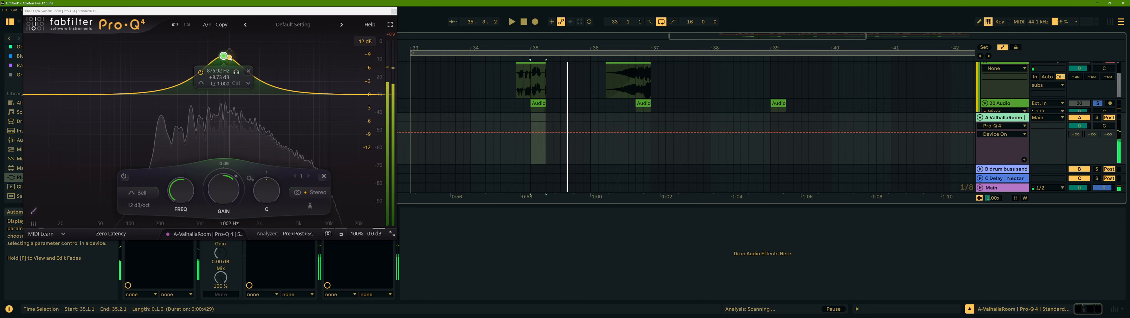
key("space")
left_click(1097, 118)
key("space")
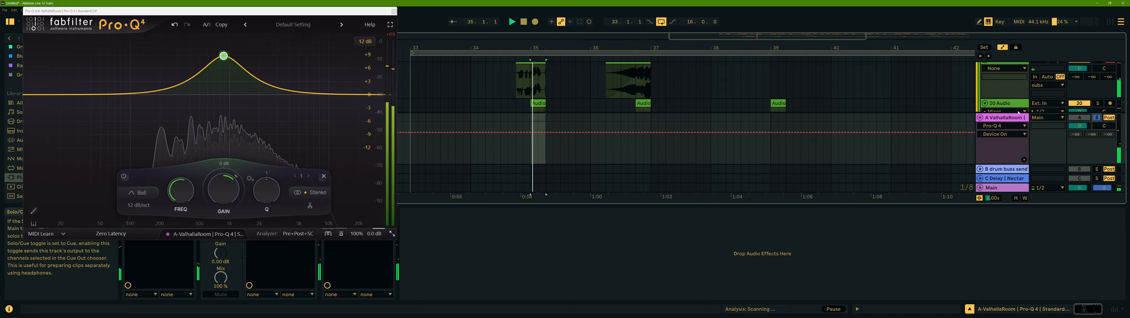
mouse_move(216, 53)
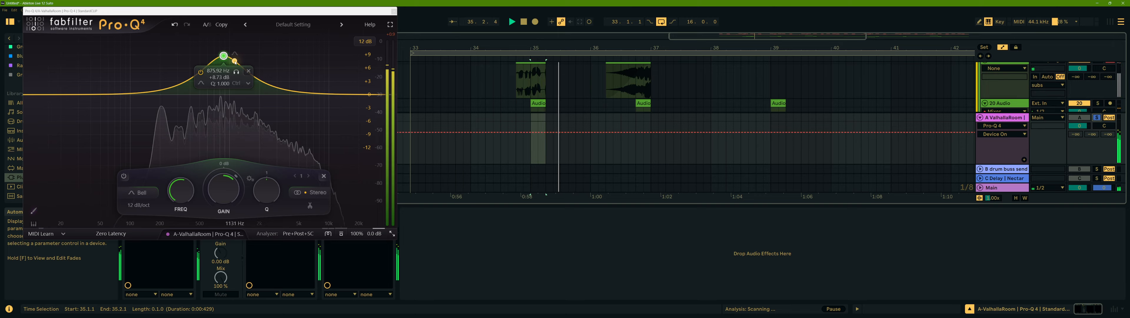
key("space")
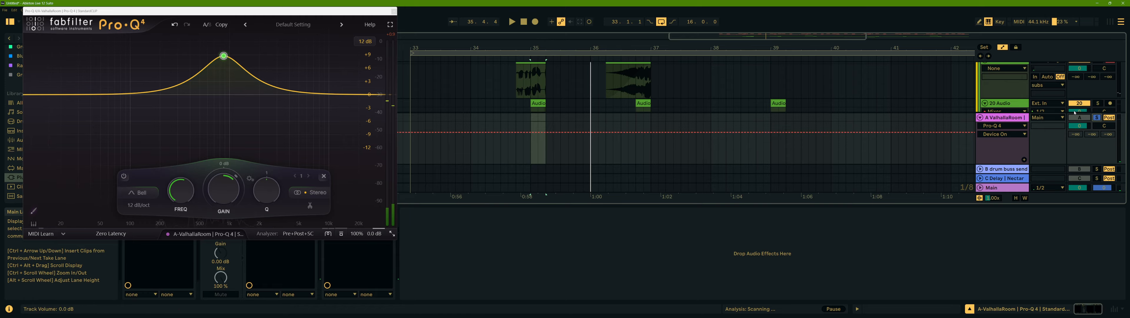
- Play the arrangement while toggling solo on 20 Audio and the B drum bus send return
left_click(539, 119)
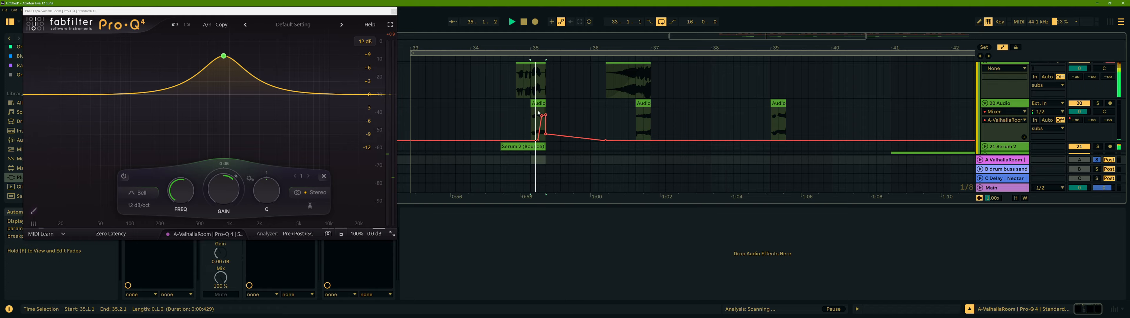
key("space")
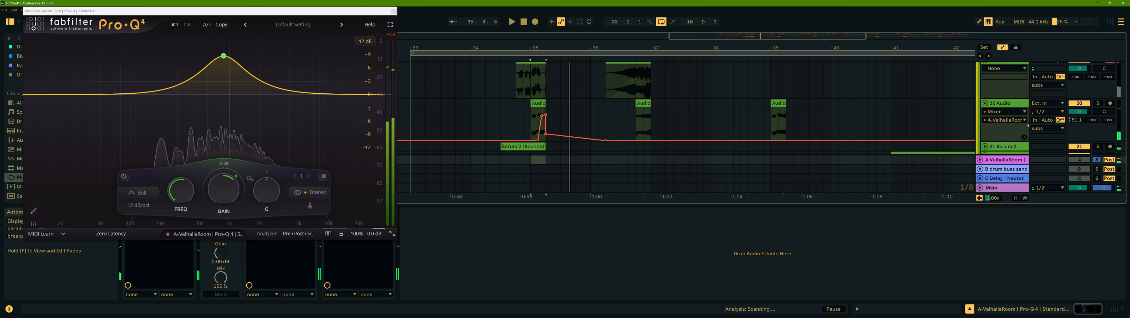
left_click(1099, 104)
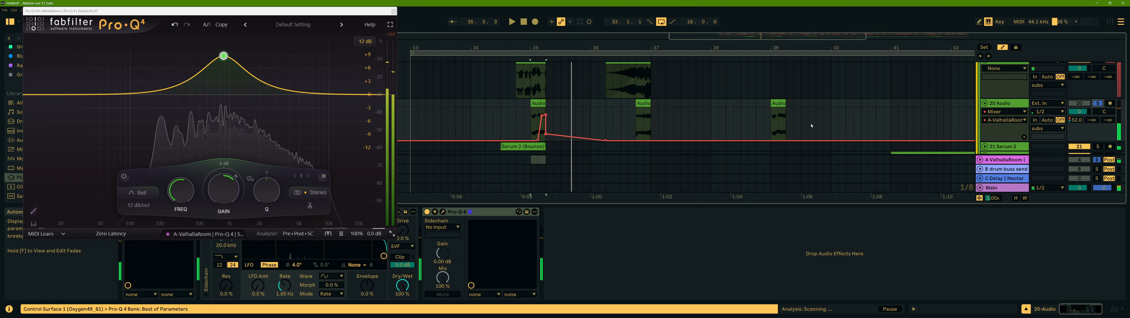
left_click(1098, 160)
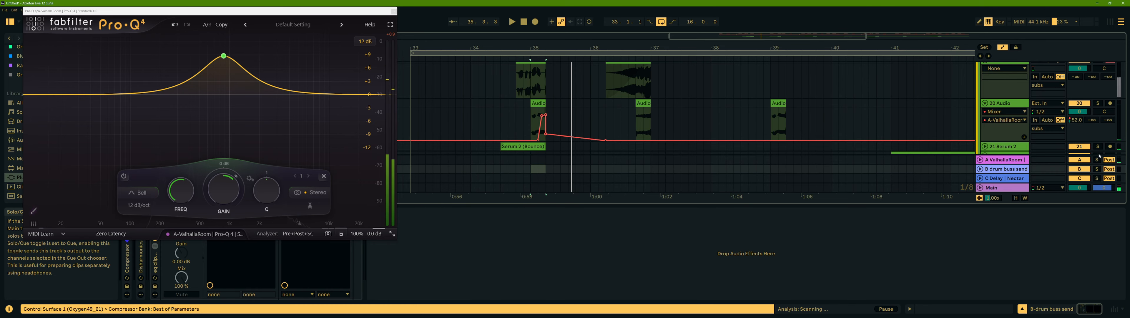
left_click(1099, 103)
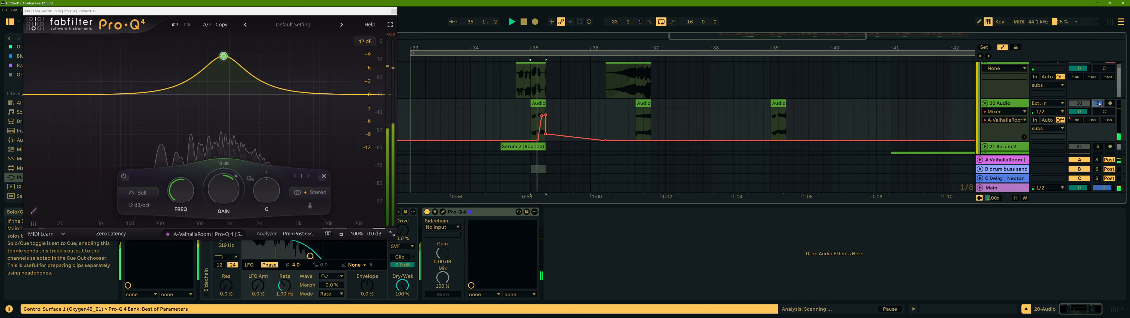
- Trim the start of the second Audio 2 clip on 19 Audio and play it back
scroll(707, 110, "up", 2)
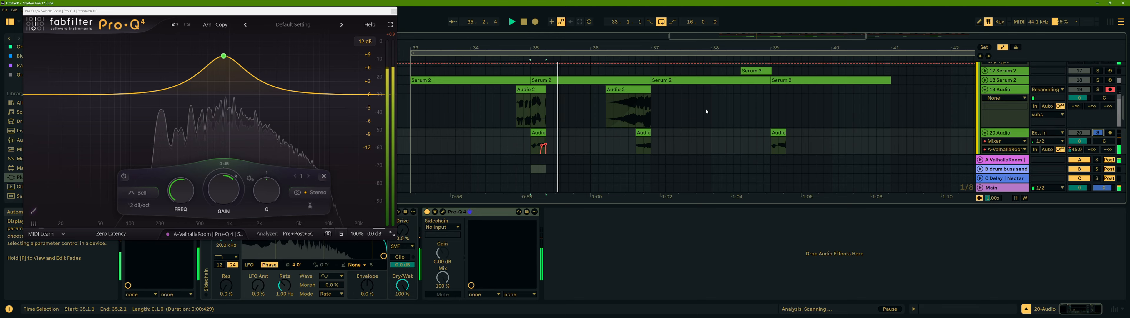
scroll(644, 101, "down", 2)
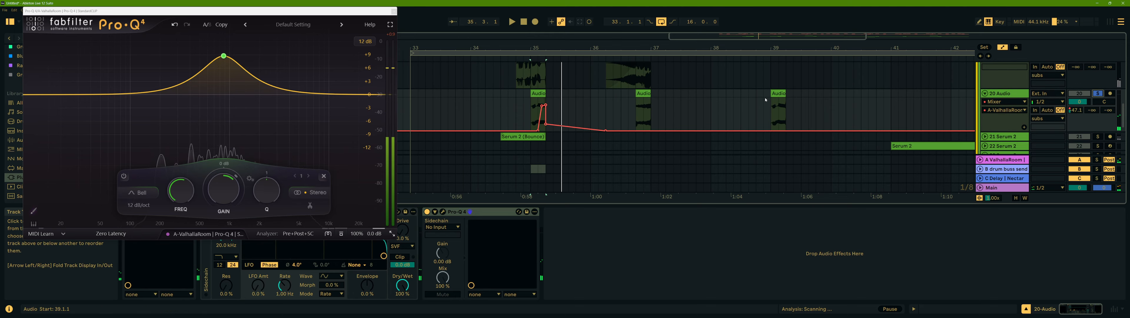
scroll(644, 94, "up", 2)
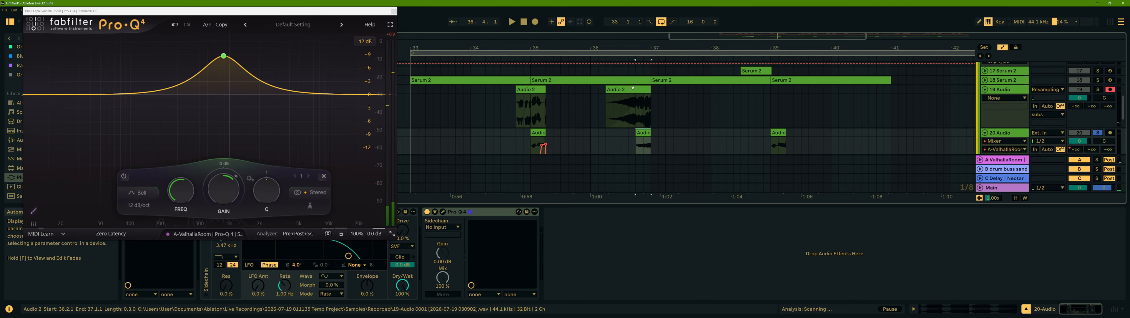
left_click(647, 92)
scroll(606, 98, "down", 2)
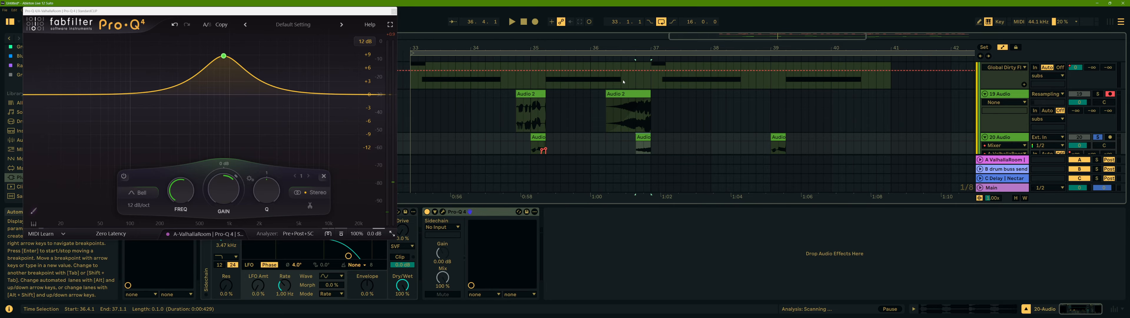
scroll(639, 96, "down", 2)
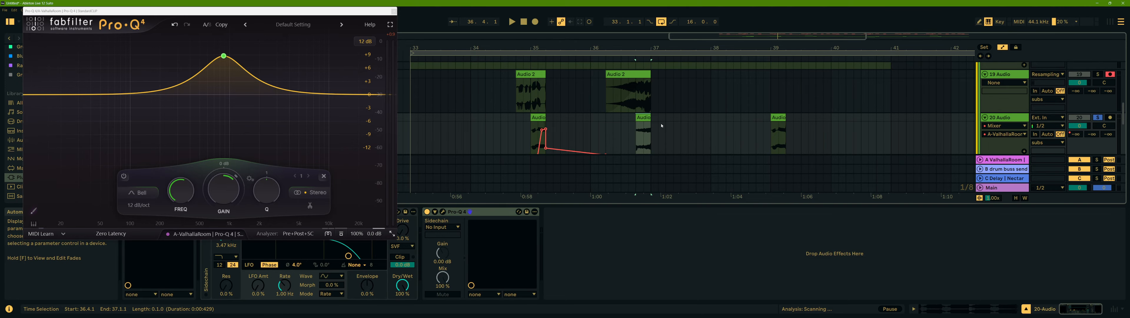
left_click_drag(637, 87, 652, 77)
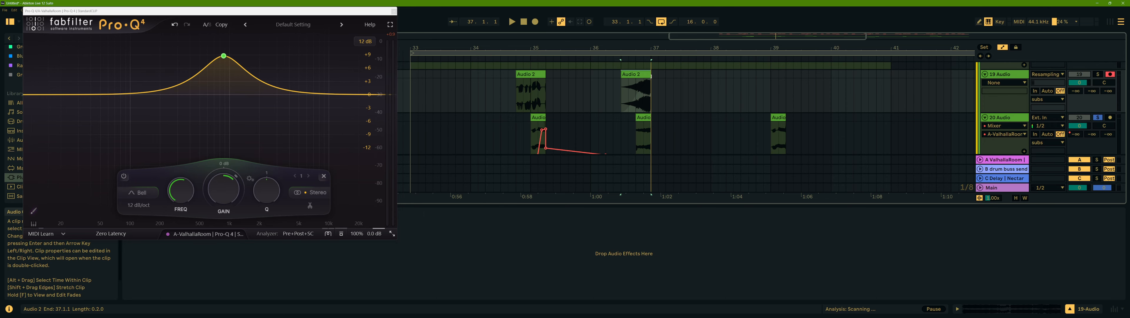
key("space")
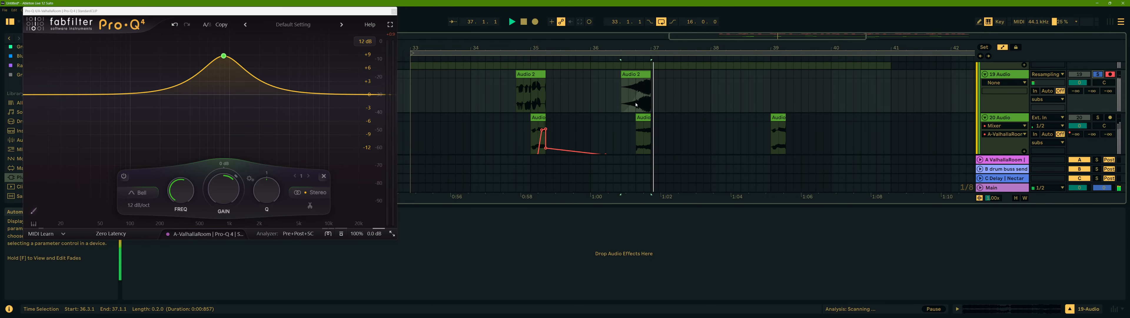
- Delete the 19 Audio track holding the Audio 2 clips
scroll(706, 91, "up", 3)
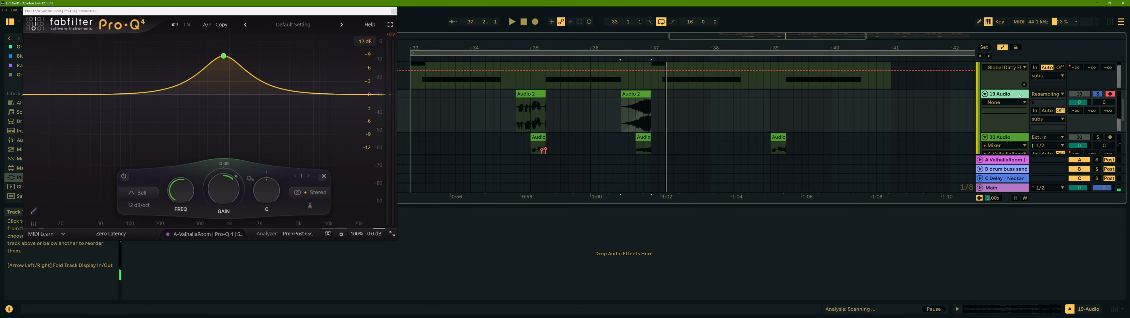
key("Delete")
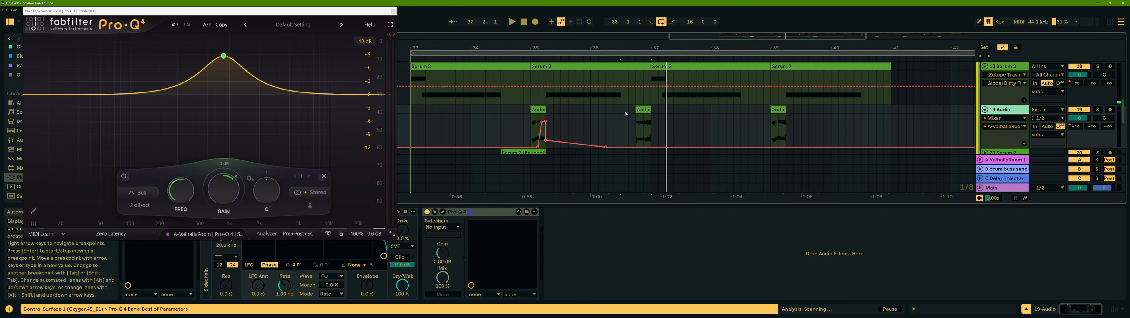
- Select 18 Serum 2, close the Pro-Q 4 window and show the iZotope Trash Device On automation lane
left_click(1008, 70)
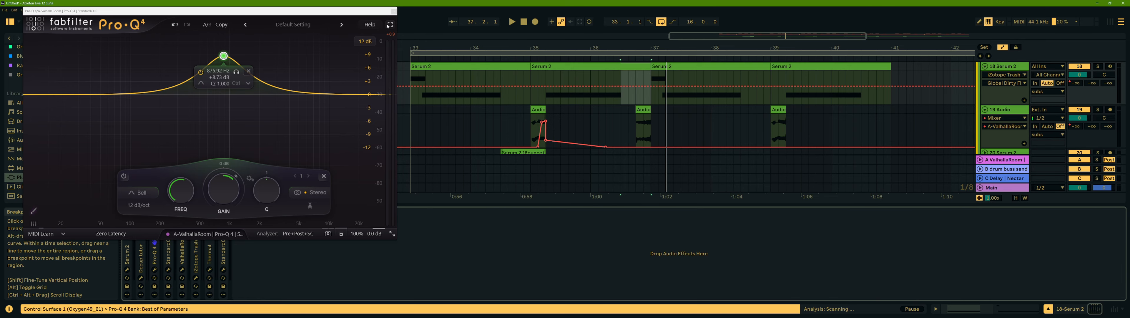
left_click(394, 11)
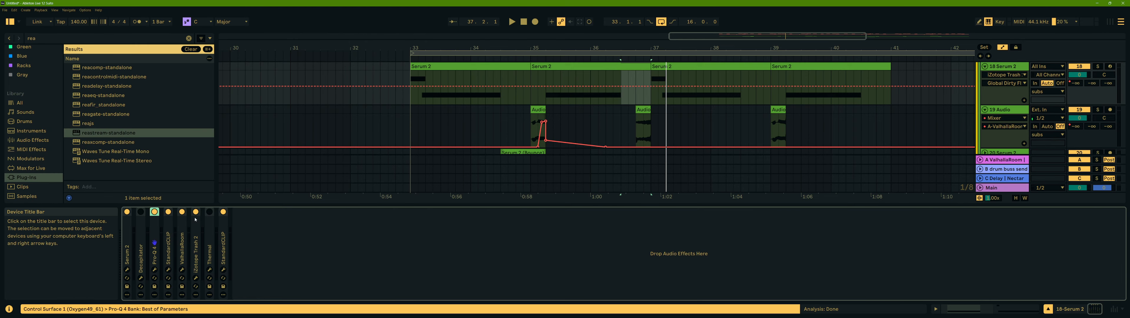
left_click(196, 212)
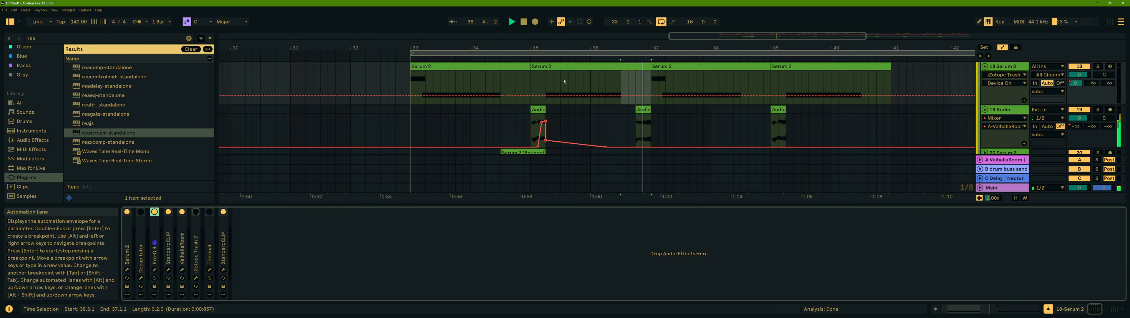
left_click(419, 81)
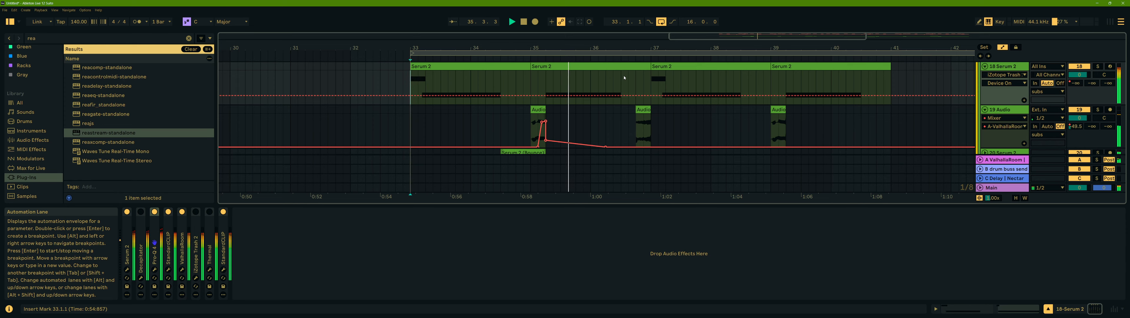
scroll(687, 109, "up", 1)
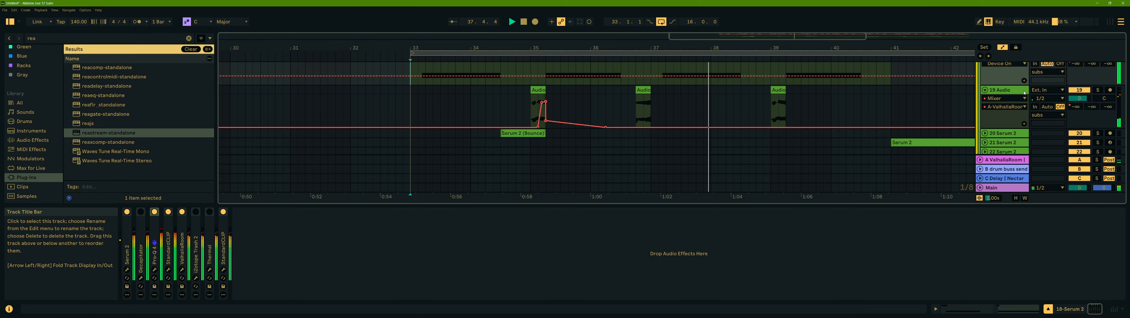
scroll(817, 109, "up", 2)
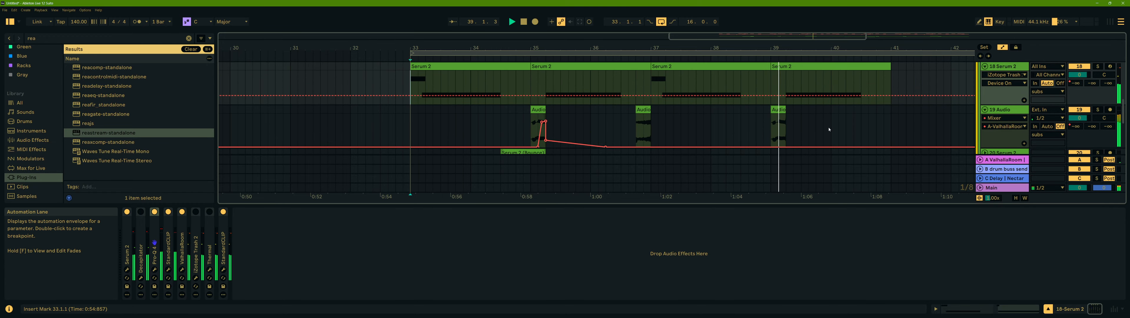
scroll(727, 113, "down", 6)
scroll(728, 113, "up", 5)
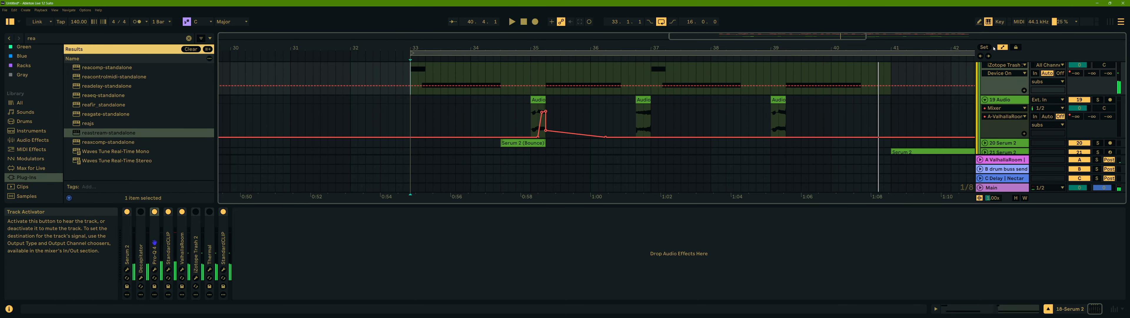
- Hide the automation lanes, fold the tracks and select 20 and 21 Serum 2 to inspect their device chains
left_click(1003, 47)
left_click(986, 99)
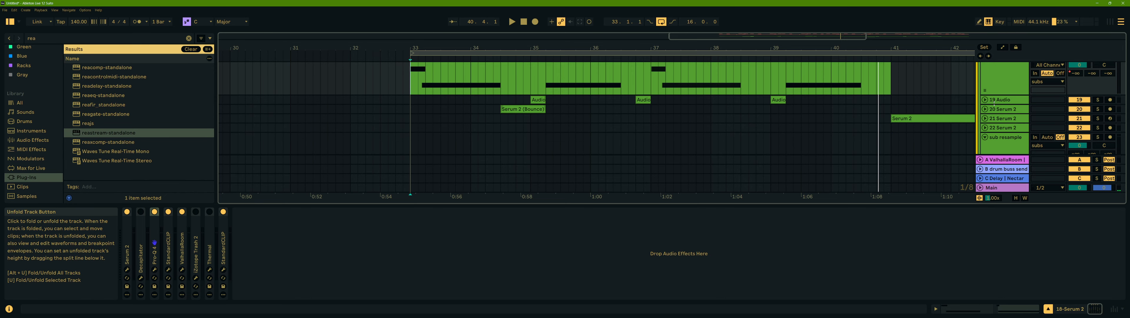
scroll(983, 101, "up", 1)
left_click(1010, 120)
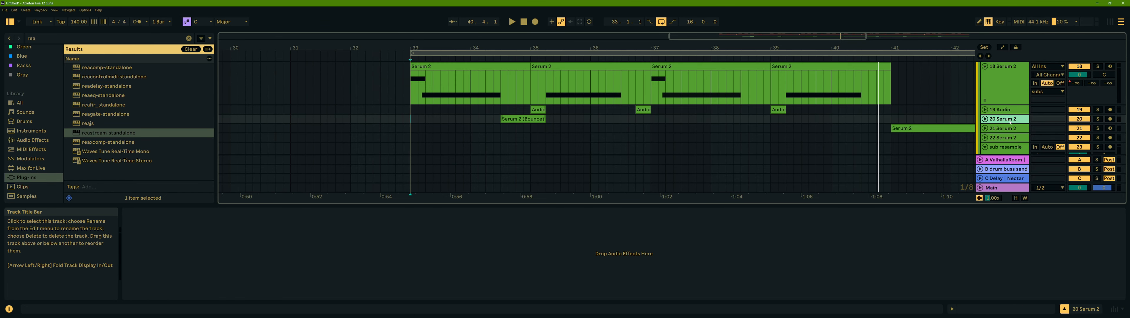
scroll(1010, 106, "up", 1)
left_click(1010, 138)
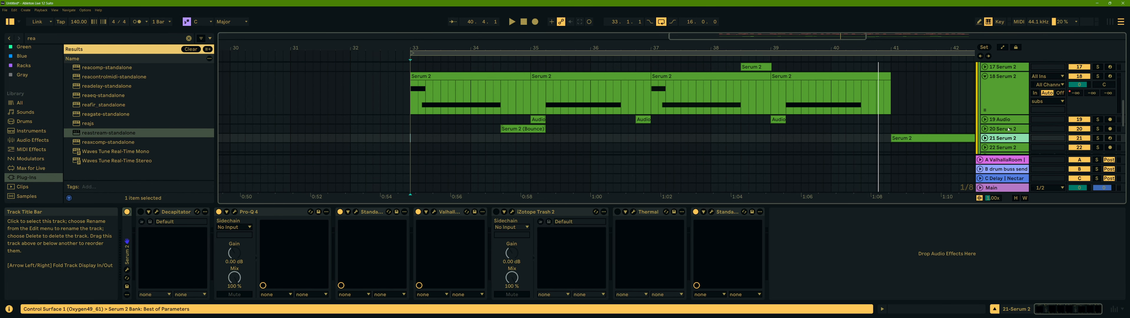
- Solo 20 Serum 2, unfold it to show its bounced clip, and play from that clip
left_click(1009, 129)
left_click(1098, 129)
left_click(985, 129)
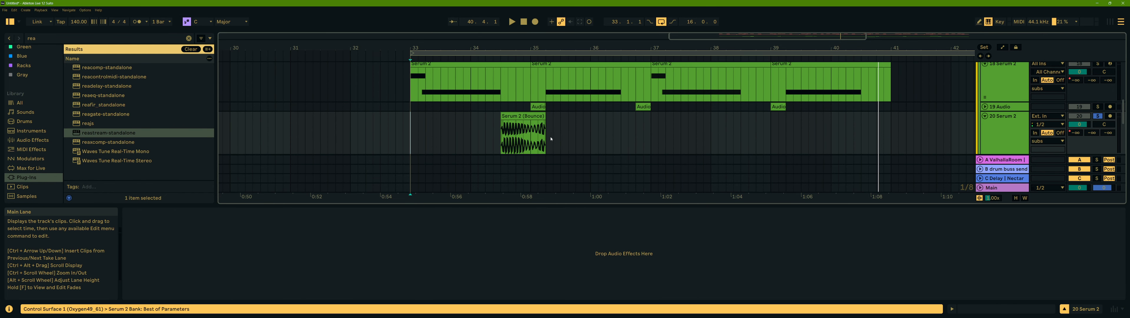
left_click(542, 138)
key("space")
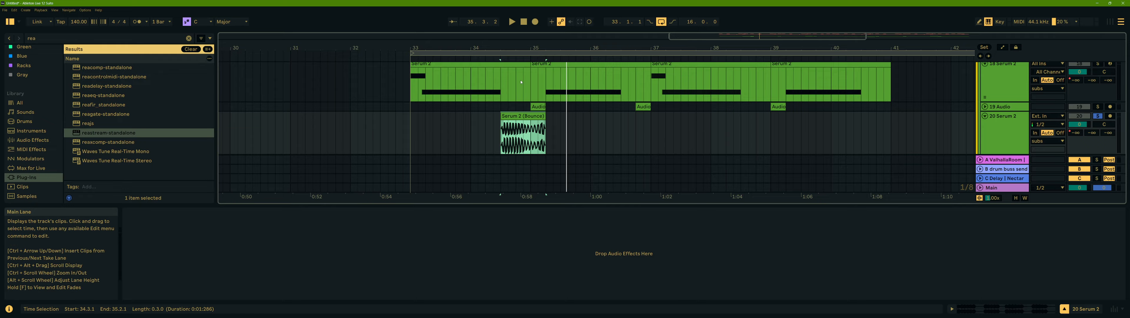
- Duplicate the 18 Serum 2 MIDI track and bounce the copy in place to audio
scroll(636, 96, "up", 1)
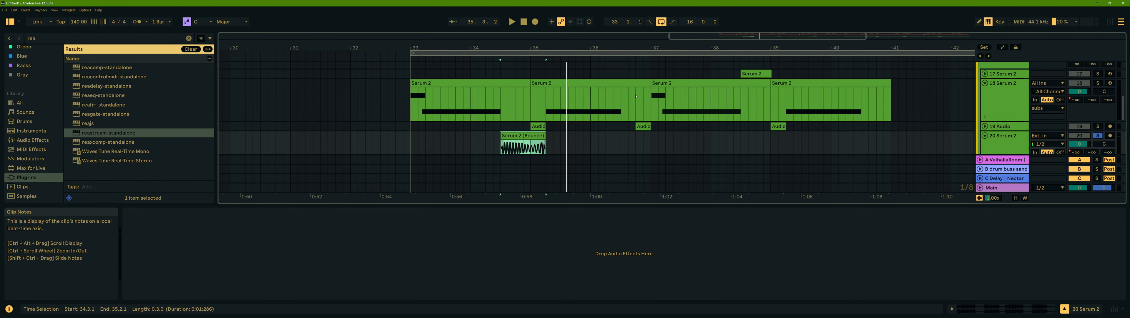
left_click(1011, 89)
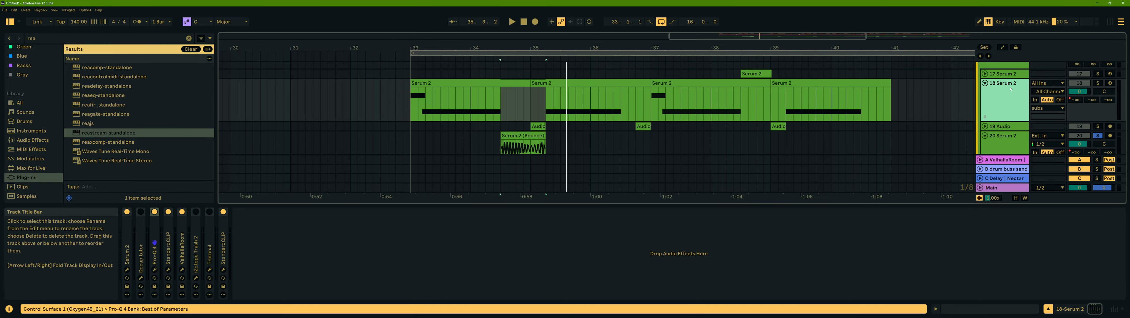
right_click(1010, 90)
left_click(960, 96)
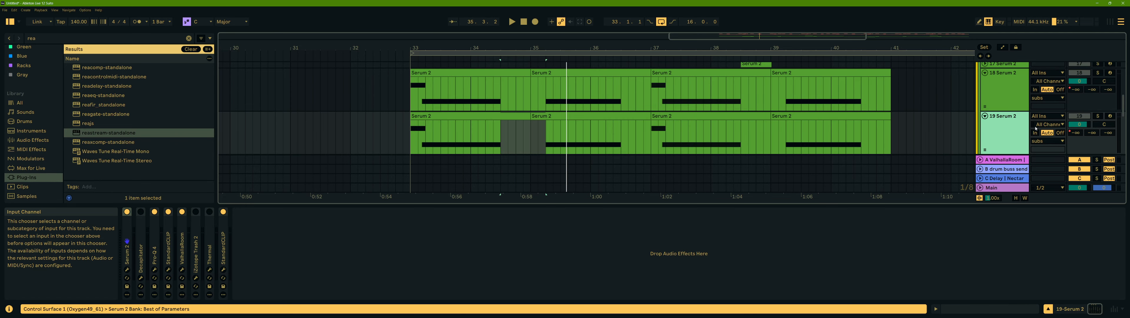
right_click(1008, 123)
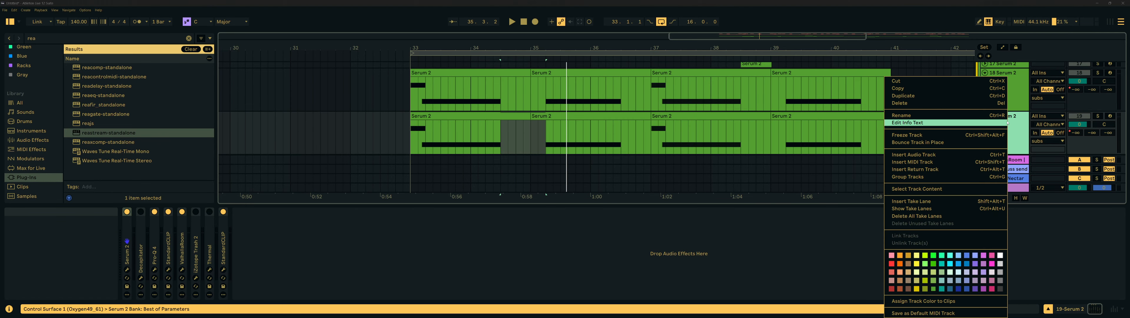
left_click(942, 143)
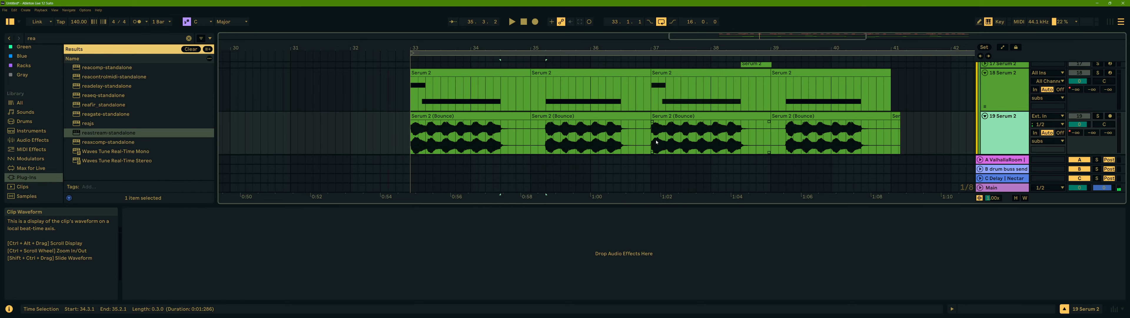
- Open the first bounced clip, set its warp mode to Complex Pro and double its tempo twice to 560 BPM
double_click(479, 116)
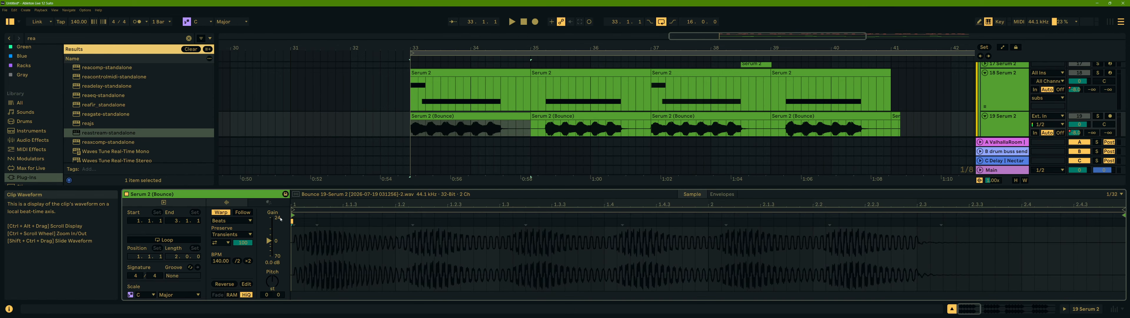
left_click(232, 220)
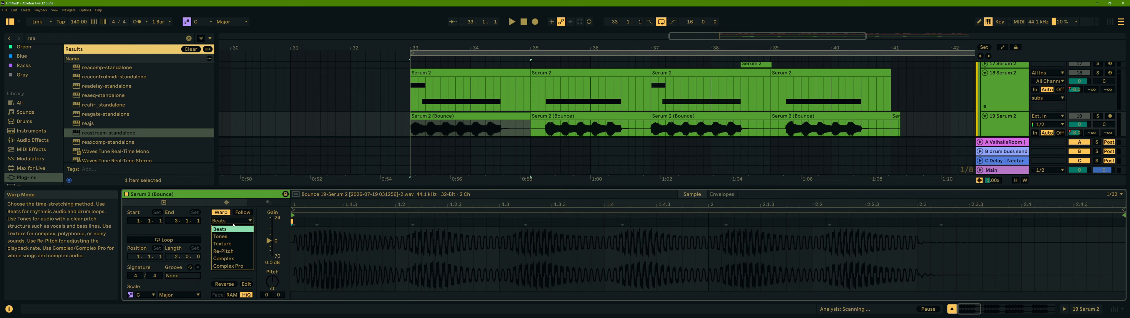
left_click(229, 262)
left_click(248, 261)
left_click(249, 261)
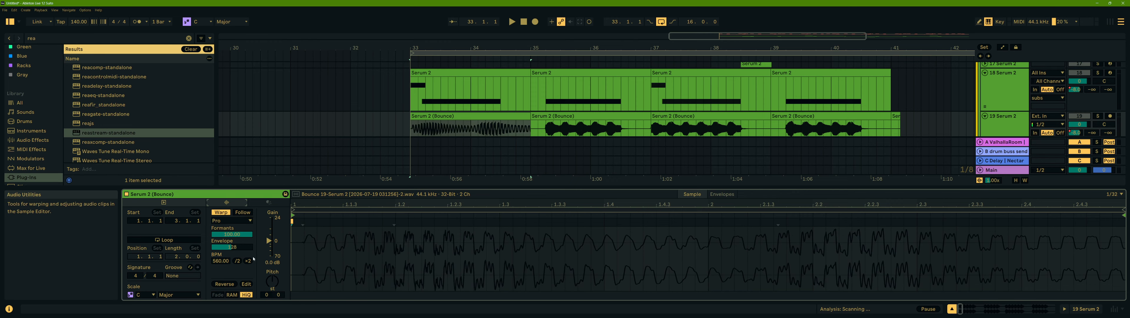
- Solo 19 Serum 2 and play the warped bounce briefly
scroll(505, 114, "down", 3)
left_click(1098, 67)
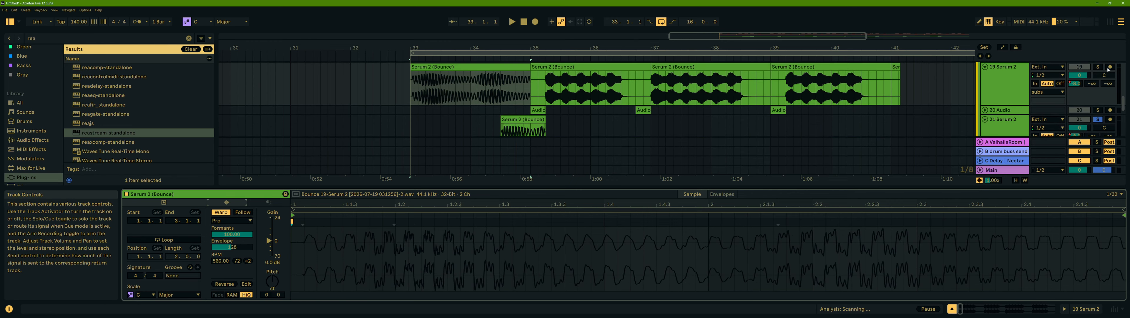
key("space")
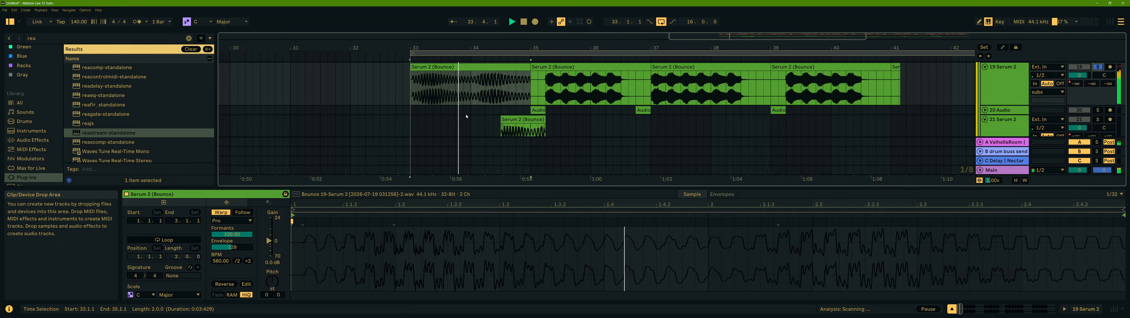
scroll(468, 122, "up", 1)
key("space")
scroll(470, 124, "down", 2)
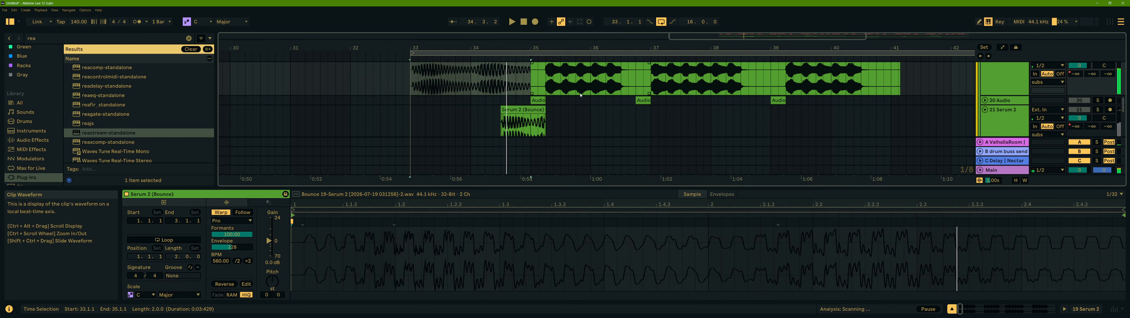
- Delete the later bounced clips on 19 Serum 2, keeping only the first one
scroll(470, 124, "up", 2)
left_click(565, 86)
right_click(565, 87)
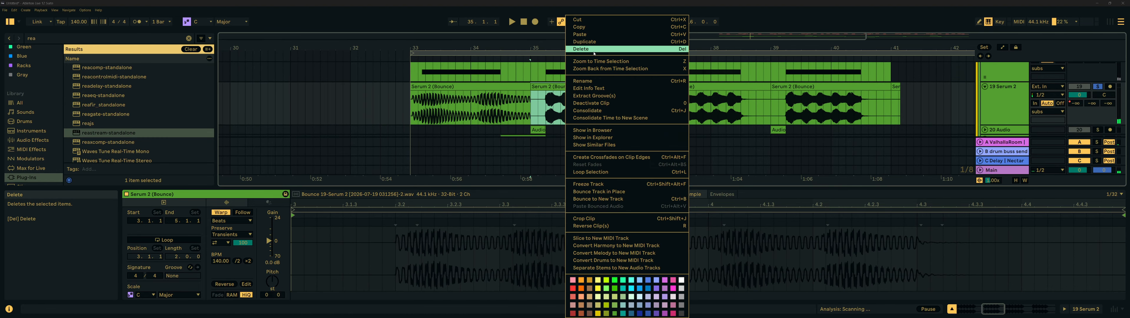
left_click(584, 49)
left_click_drag(592, 106, 918, 108)
key("Delete")
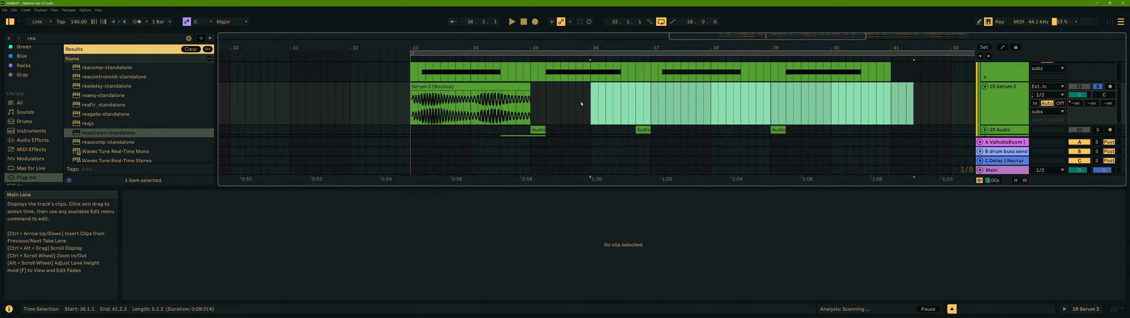
- Move the remaining bounced clip on 19 Serum 2 to start with the 20 Serum 2 clip and trim it to the same length
left_click(582, 102)
left_click_drag(483, 87, 537, 92)
scroll(596, 100, "down", 2)
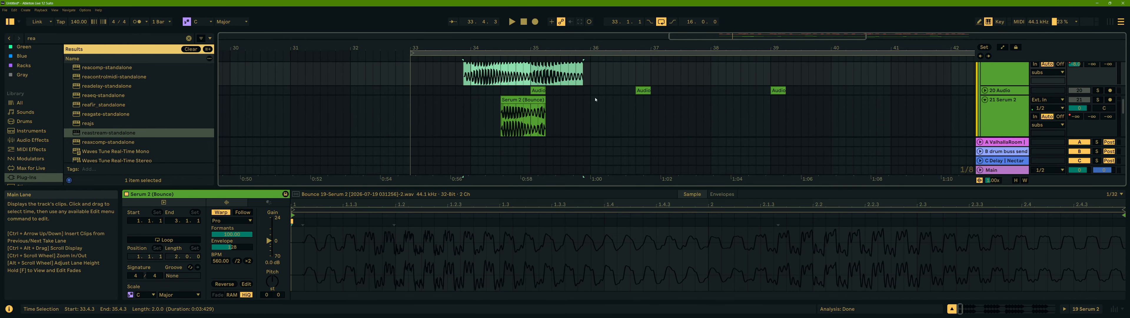
left_click(1003, 92)
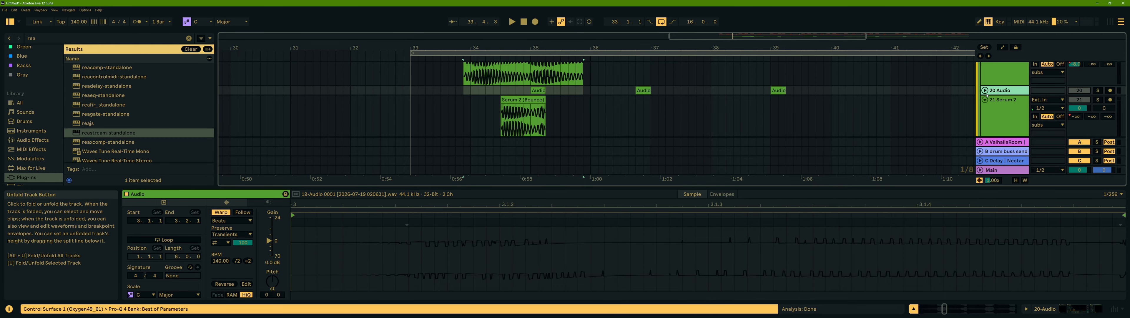
left_click_drag(994, 103, 993, 87)
scroll(706, 116, "up", 2)
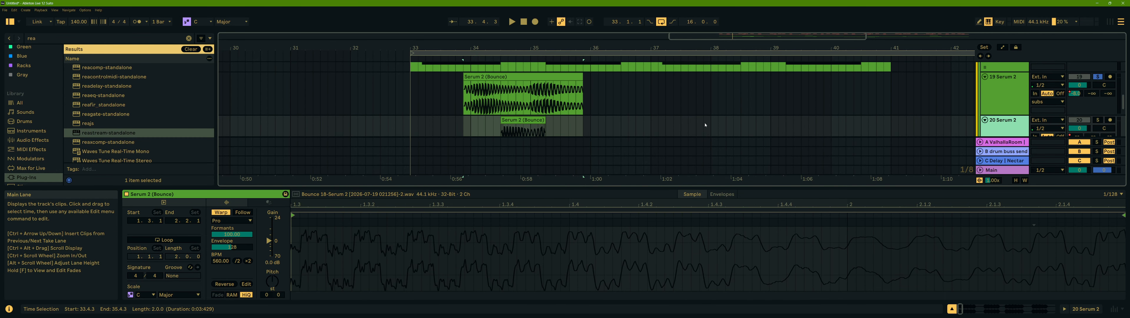
left_click_drag(611, 187, 609, 251)
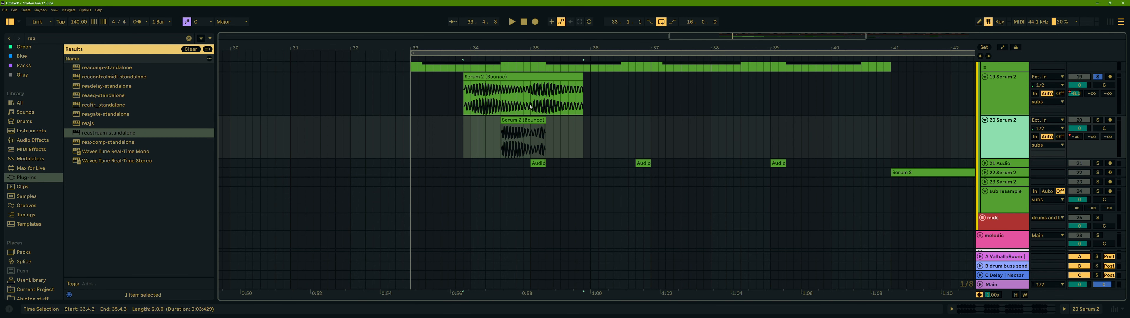
scroll(531, 107, "up", 2)
left_click_drag(500, 108, 538, 109)
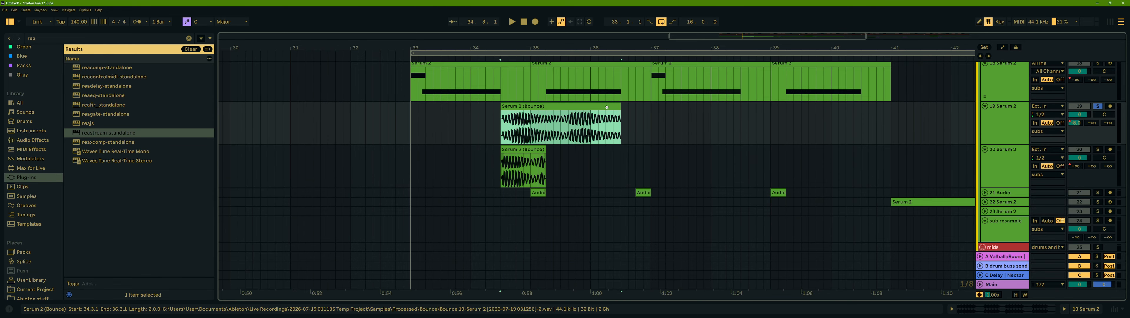
left_click_drag(620, 106, 501, 107)
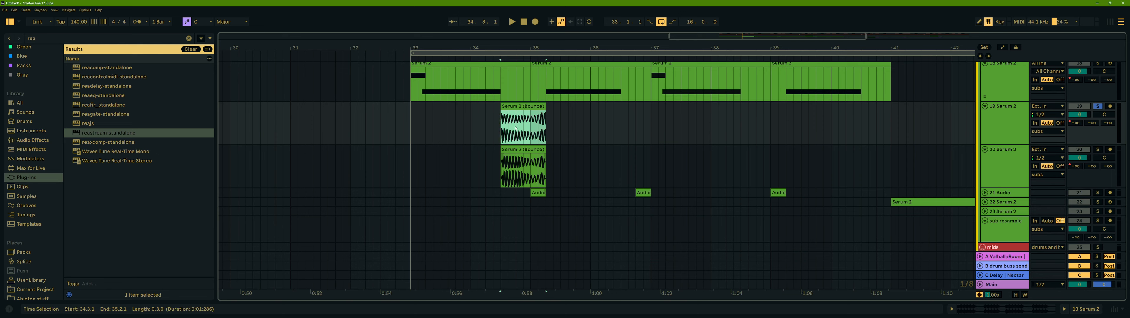
- Play the two bounced clips while toggling solo on 20 Serum 2 and 19 Serum 2
left_click(504, 111)
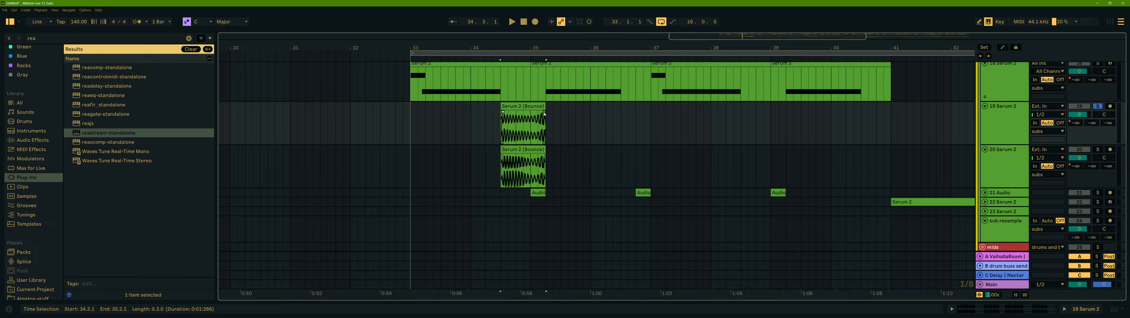
mouse_move(514, 106)
left_mouse_down()
mouse_move(501, 106)
mouse_move(553, 107)
mouse_move(501, 108)
left_mouse_up()
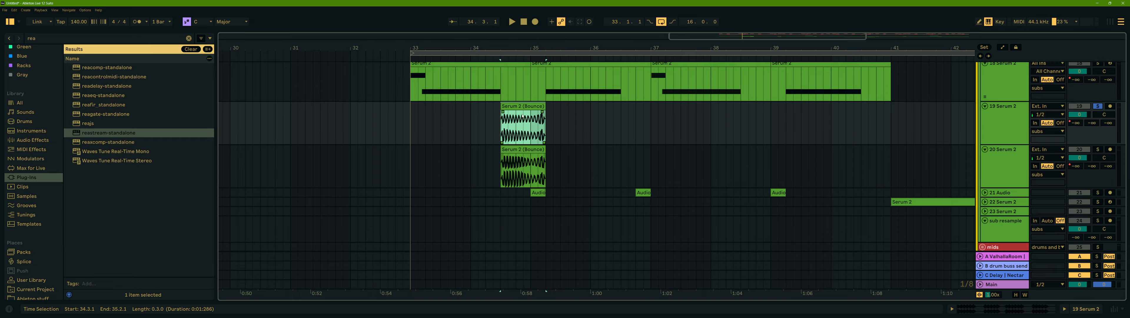
key("space")
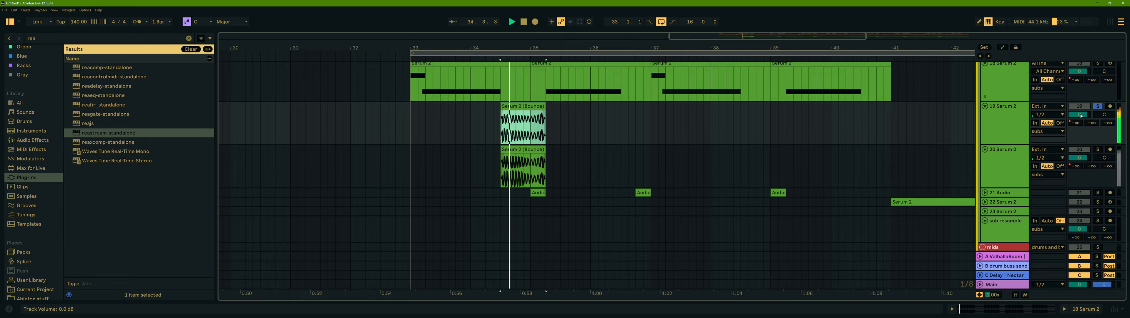
left_click(1099, 150)
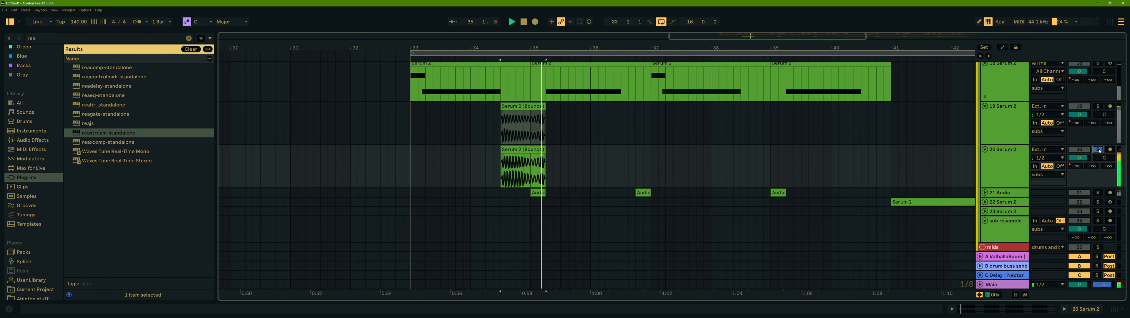
left_click(1099, 107)
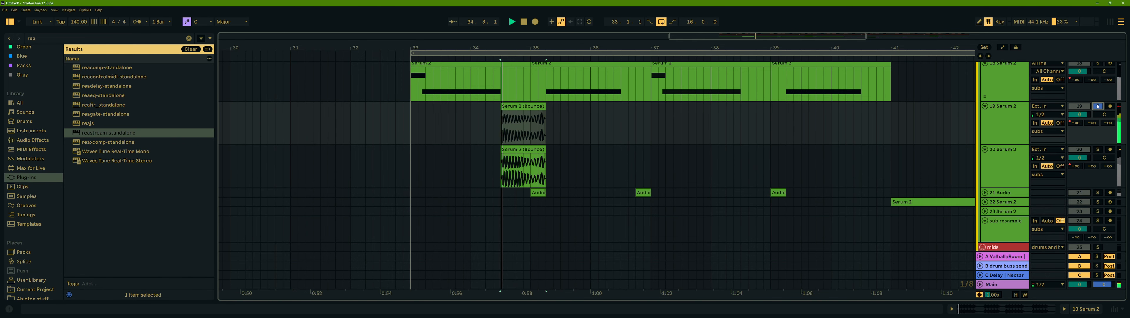
left_click(525, 107)
left_click_drag(524, 109, 509, 107)
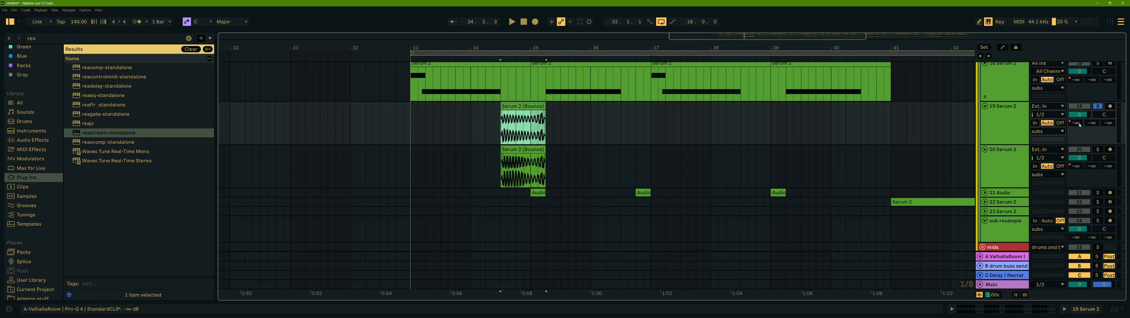
left_click(1076, 166)
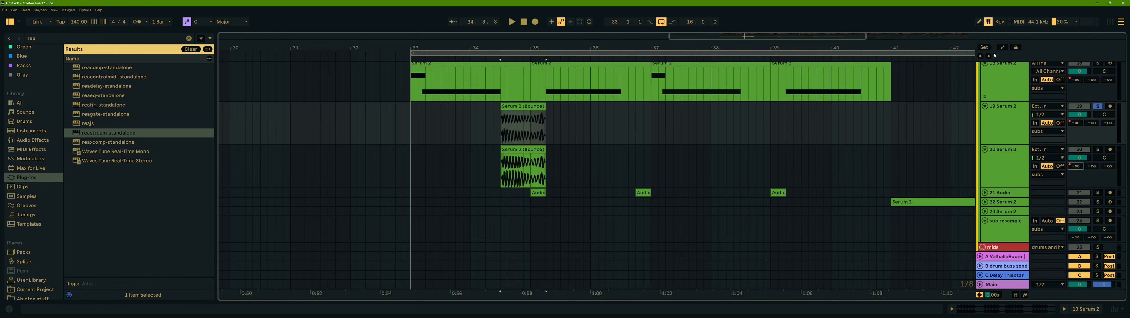
- Show the automation lanes, select 20 Serum 2 and play it soloed
left_click(1003, 47)
double_click(1005, 149)
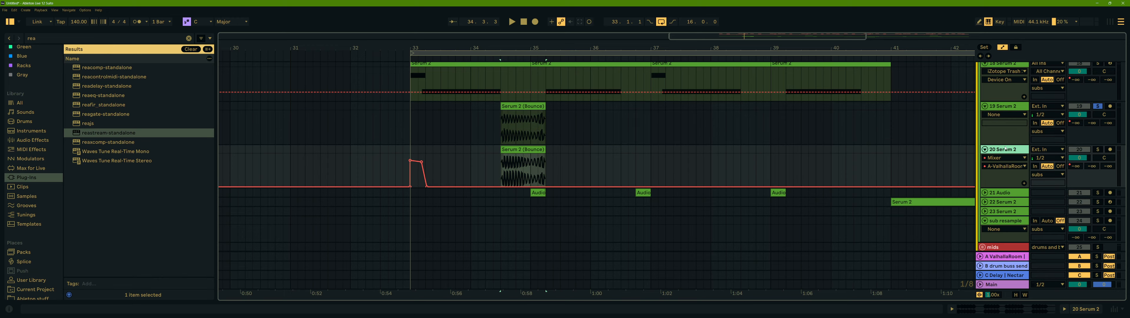
scroll(962, 126, "down", 1)
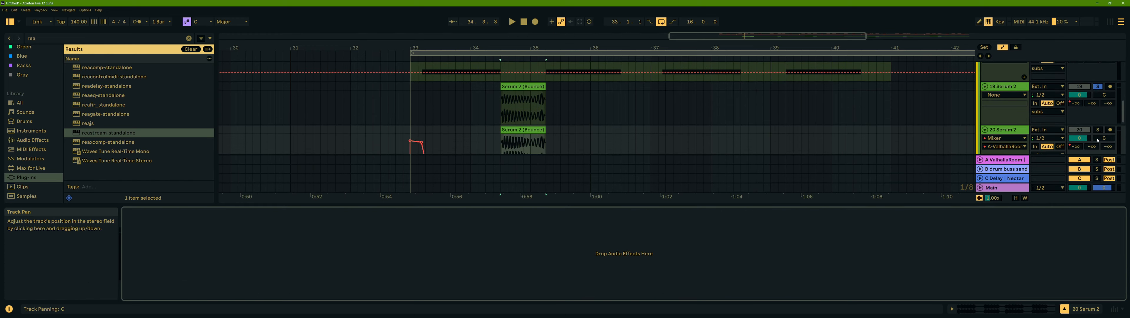
left_click(1098, 130)
key("space")
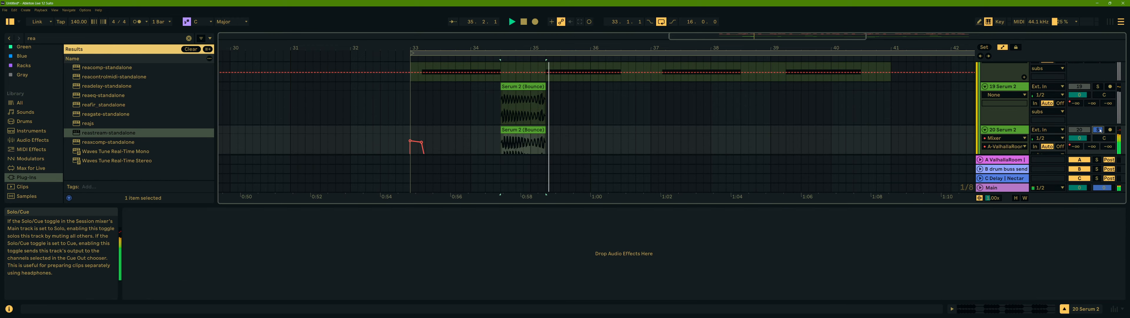
- Stop playback, solo 19 Serum 2 and play it again
key("space")
scroll(1101, 130, "up", 1)
left_click(1100, 106)
key("space")
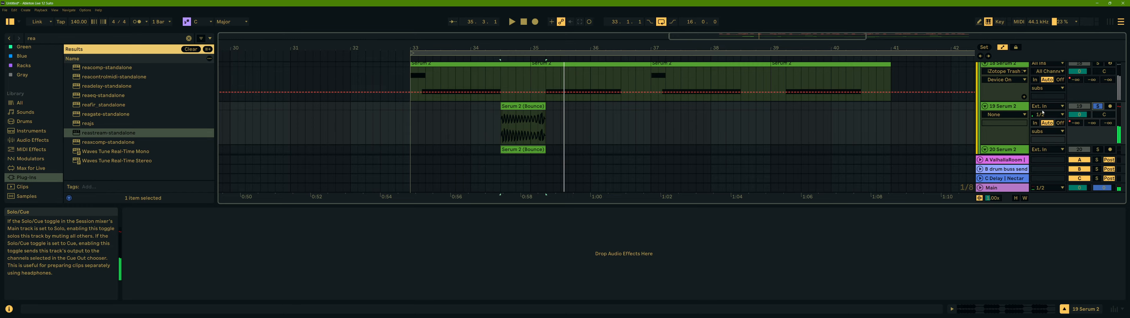
- Scroll through the Serum 2 and bounced tracks and play the arrangement to compare them
scroll(621, 114, "down", 1)
scroll(562, 126, "up", 1)
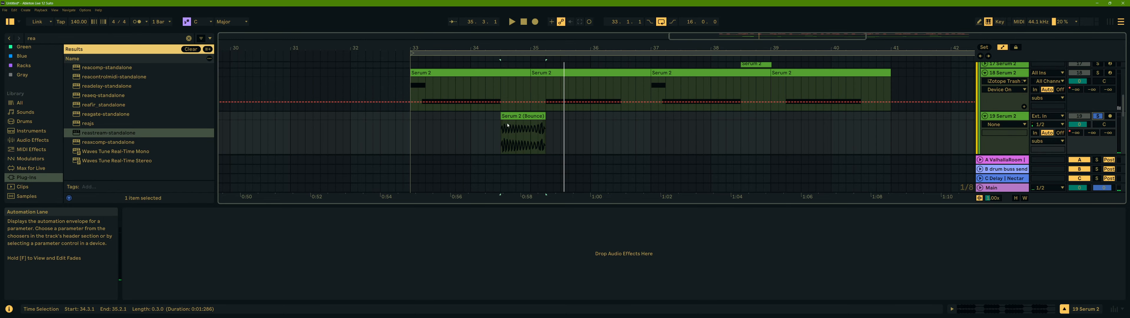
scroll(517, 111, "down", 2)
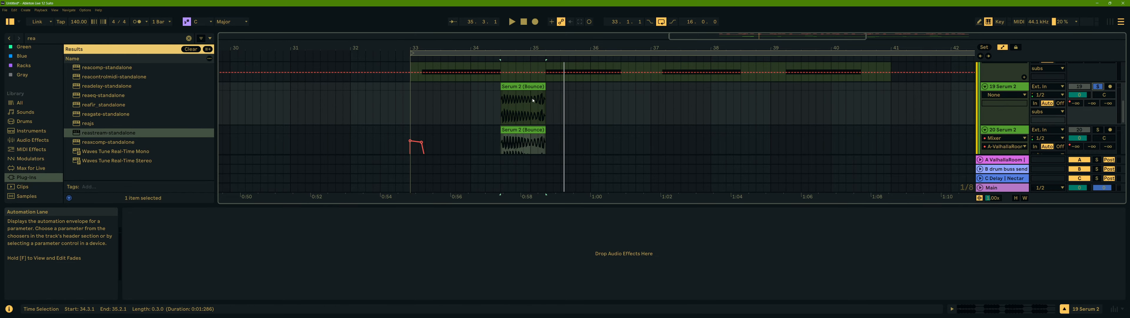
key("space")
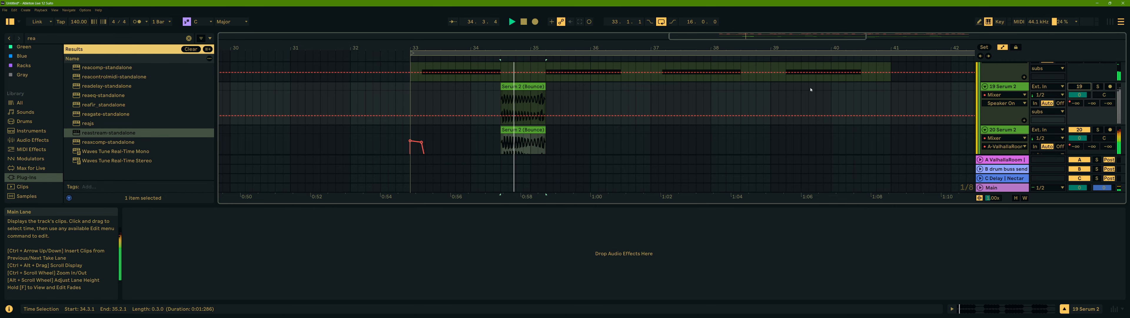
scroll(746, 101, "down", 2)
scroll(609, 102, "down", 4)
key("space")
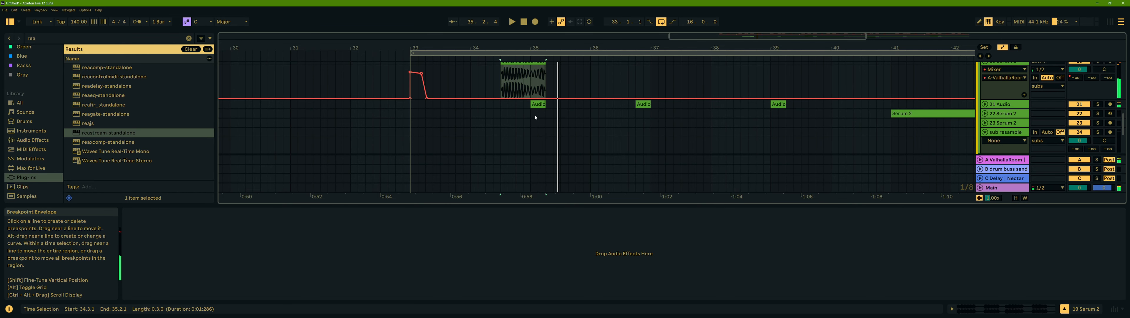
- Select a clip on the 21 Audio track and unfold that track to show its automation
left_click(538, 105)
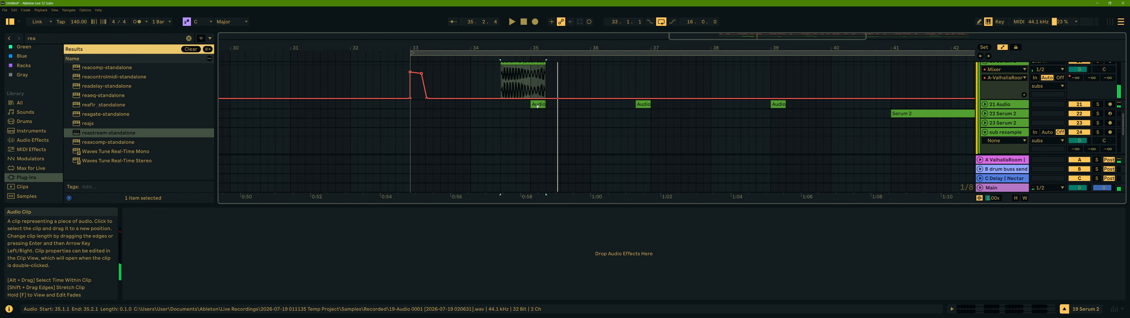
left_click(986, 105)
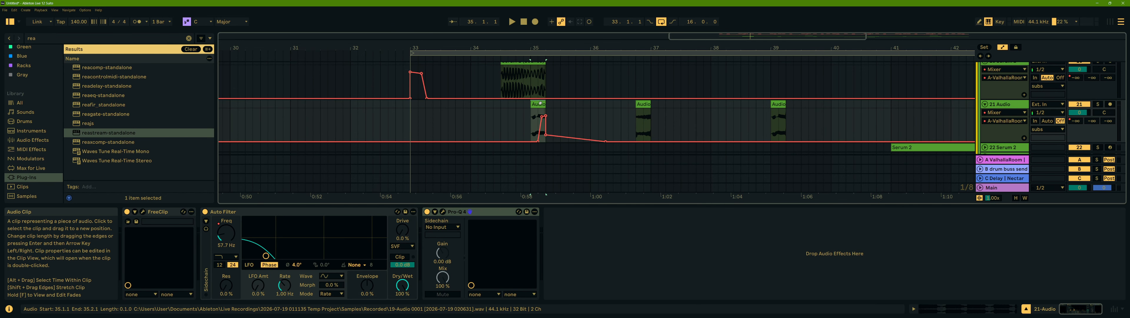
scroll(587, 124, "up", 2)
scroll(568, 108, "up", 2)
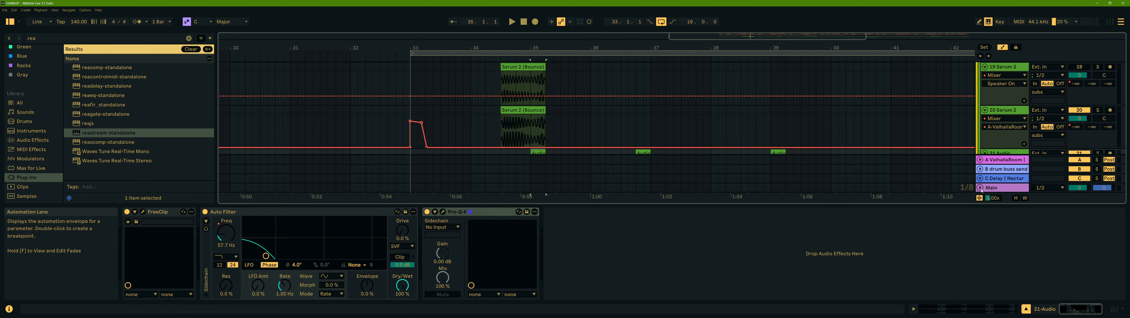
- Hide the detail view and delete the 19 Serum 2 track holding the first bounced clip
key("ctrl+alt+l")
scroll(636, 172, "up", 2)
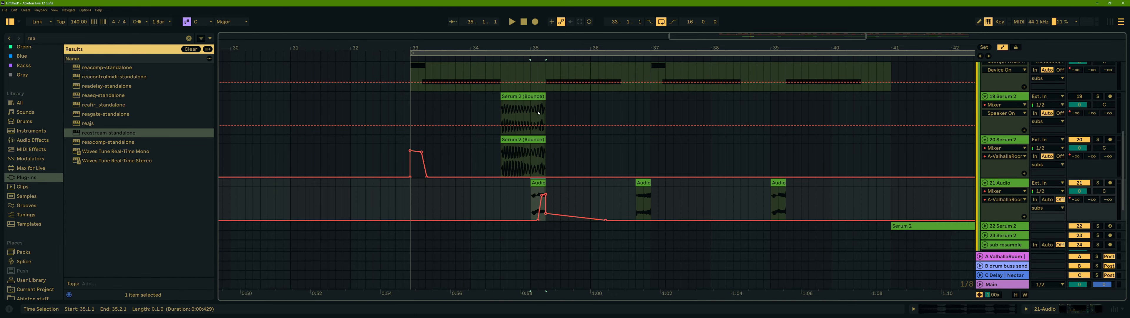
left_click(1020, 96)
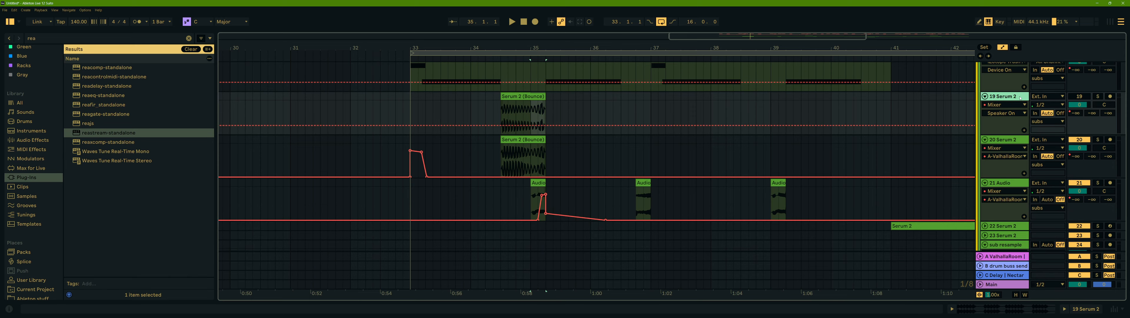
key("Delete")
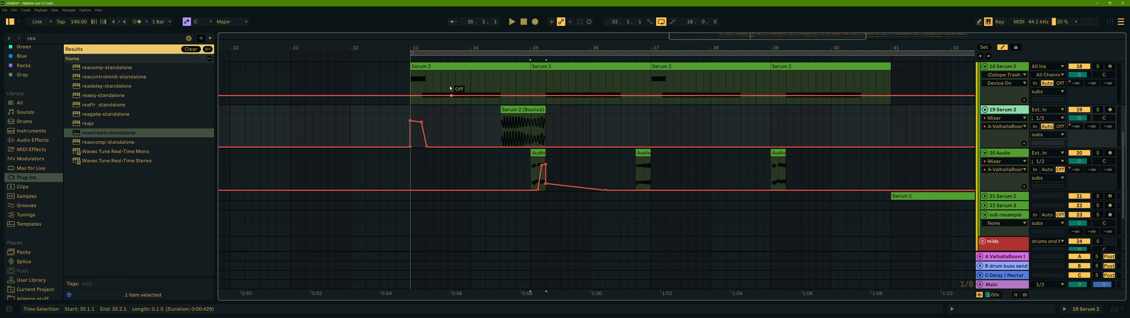
- Play the arrangement from the start of the 18 Serum 2 clip and scroll through the later section
left_click(450, 66)
key("space")
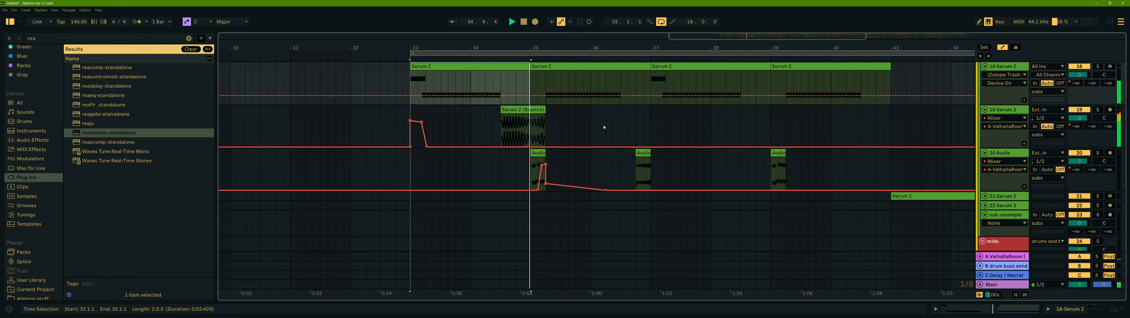
mouse_move(546, 167)
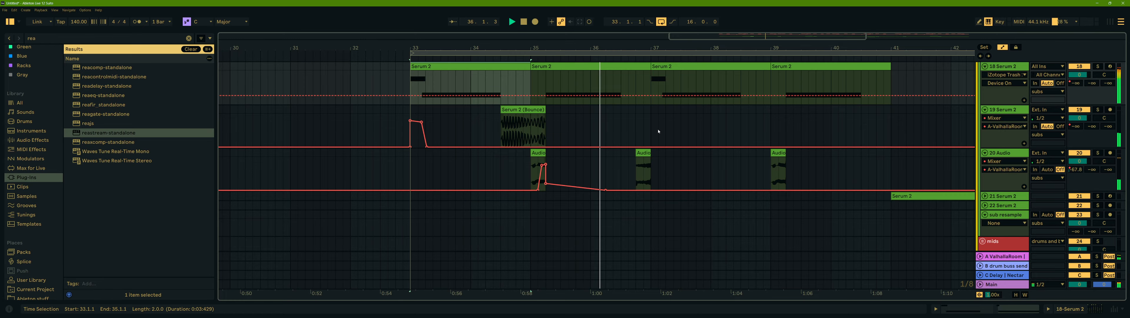
left_click_drag(667, 48, 560, 47)
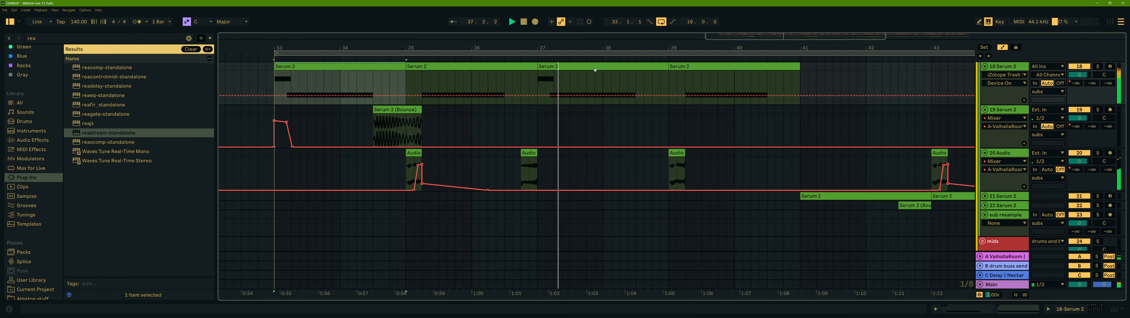
scroll(693, 101, "down", 2)
left_click_drag(731, 50, 620, 95)
scroll(540, 124, "down", 1)
scroll(521, 193, "down", 3)
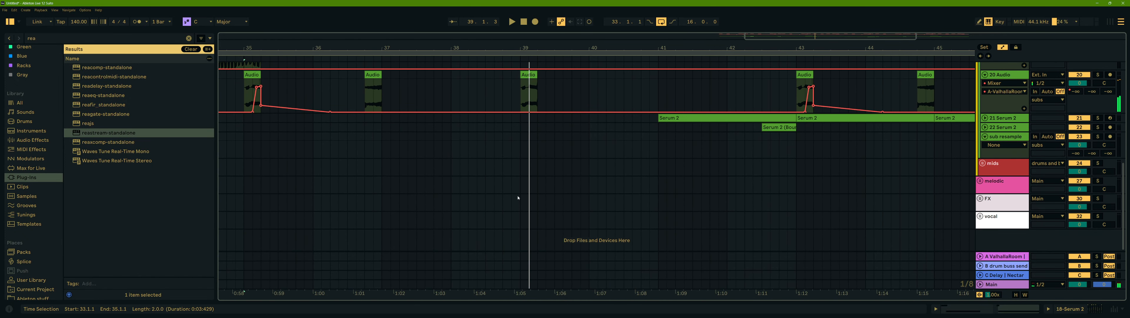
scroll(515, 189, "up", 8)
- Select the clip on 17 Serum 2, solo that track and play it
left_click(507, 107)
key("space")
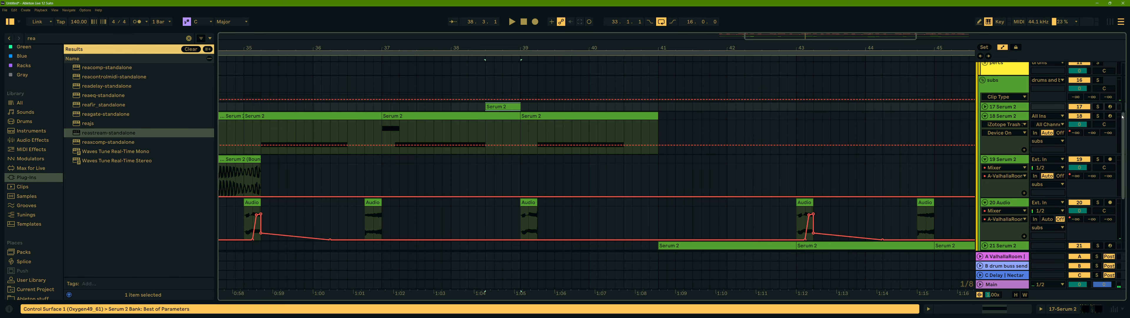
left_click(1098, 107)
key("space")
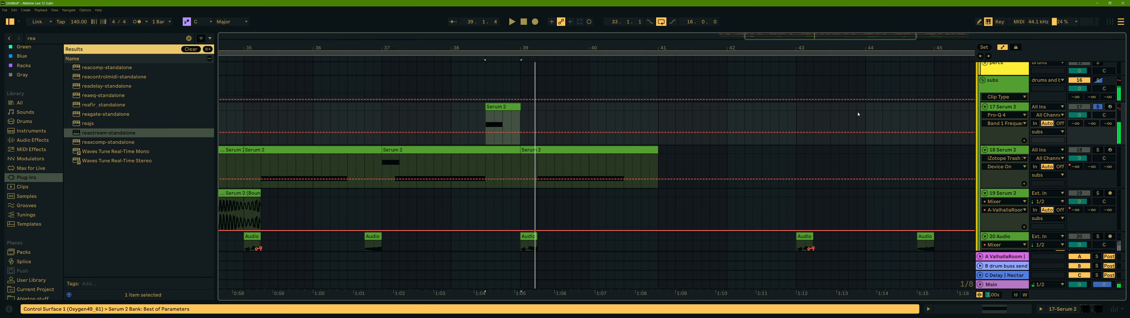
- Open the Serum 2 instrument window on 17 Serum 2 and enlarge it in the workspace
key("ctrl+alt+l")
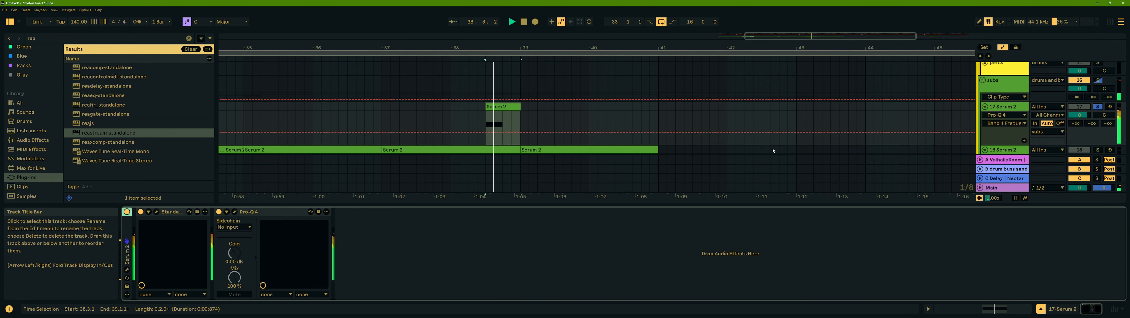
left_click(156, 211)
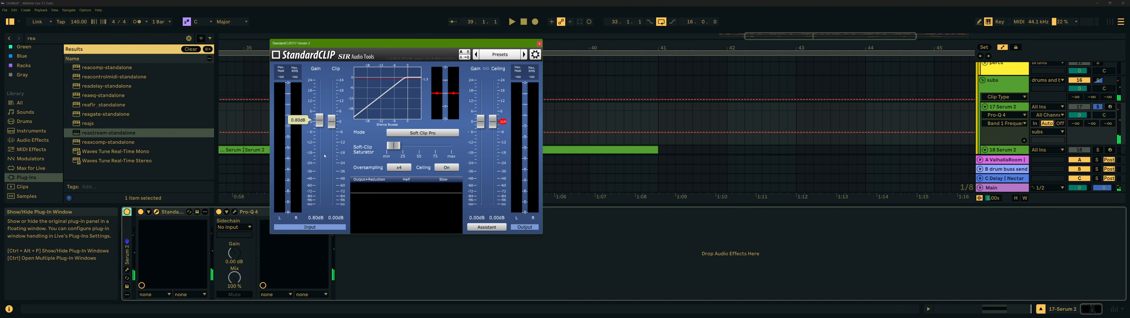
left_click(539, 43)
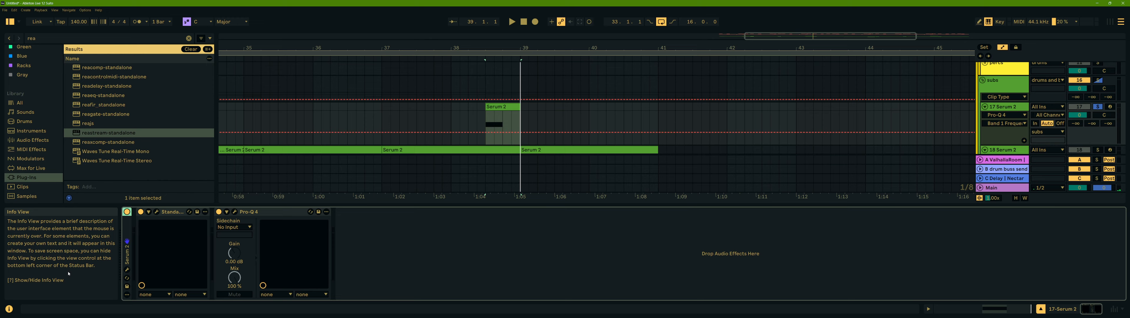
left_click(127, 269)
left_click_drag(436, 40, 393, 32)
left_click_drag(551, 239, 610, 277)
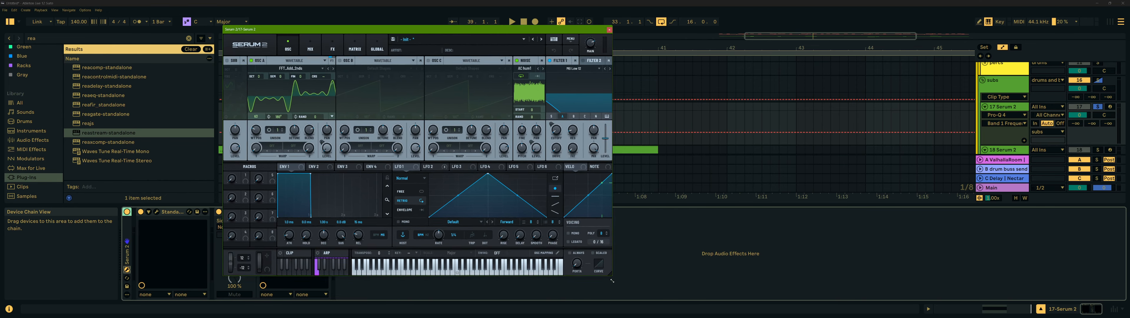
left_click_drag(514, 32, 654, 37)
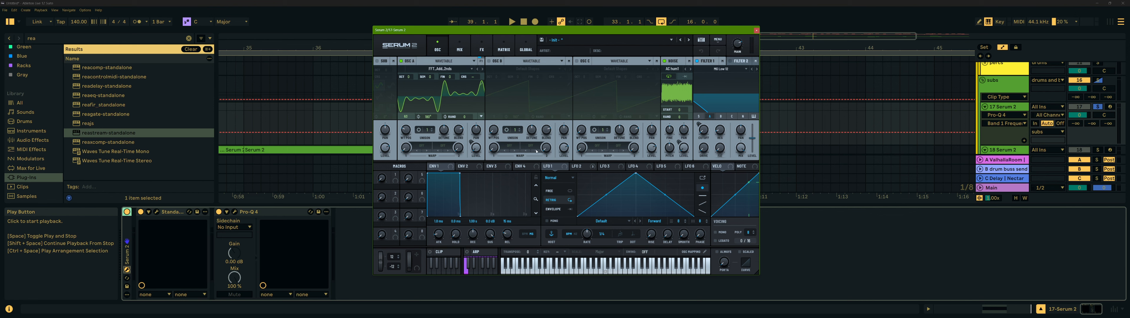
- Browse the LFO 1 and LFO 2 tabs and the noise source menu in Serum 2, then stop playback
left_click(577, 167)
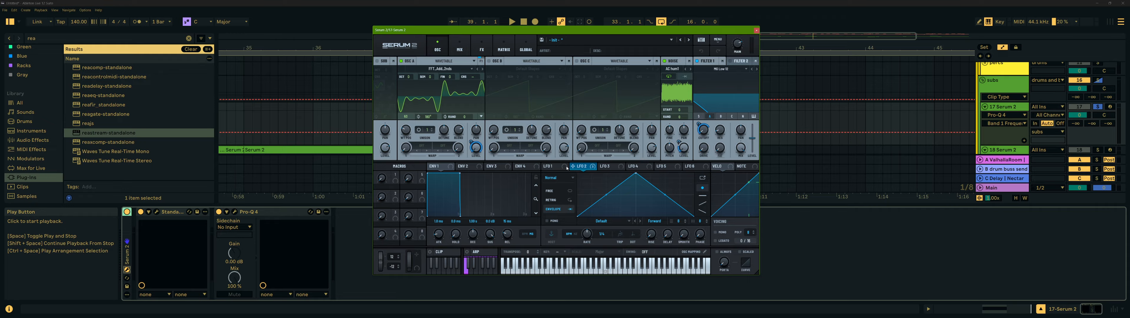
left_click(562, 168)
left_click(584, 168)
left_click(678, 69)
mouse_move(696, 102)
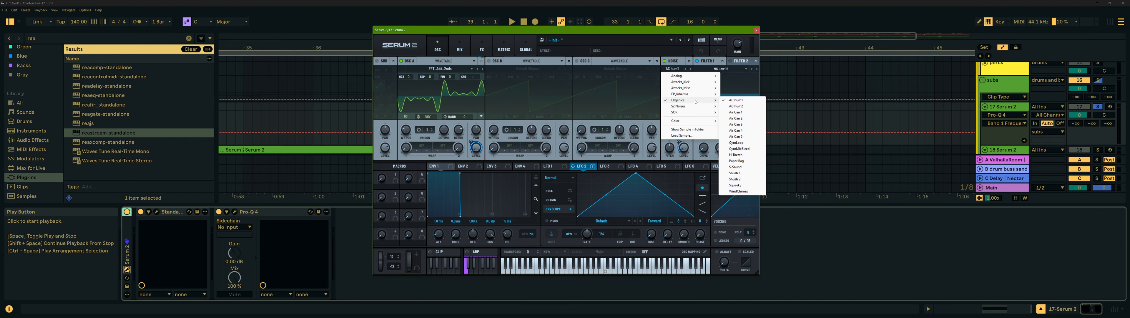
left_click(683, 32)
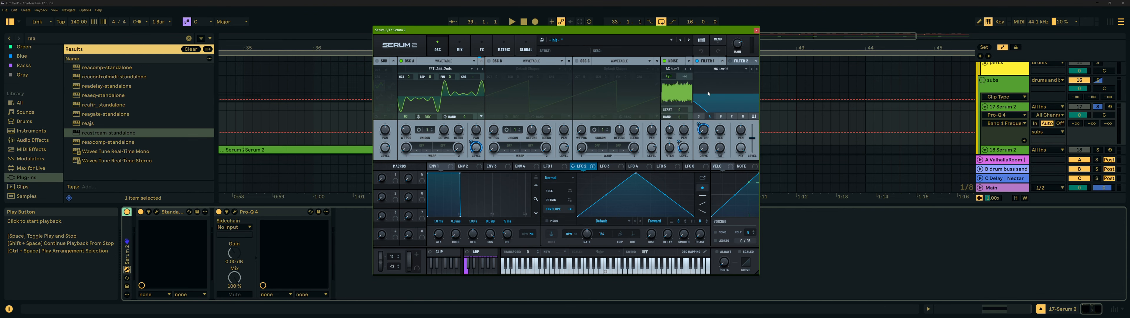
key("space")
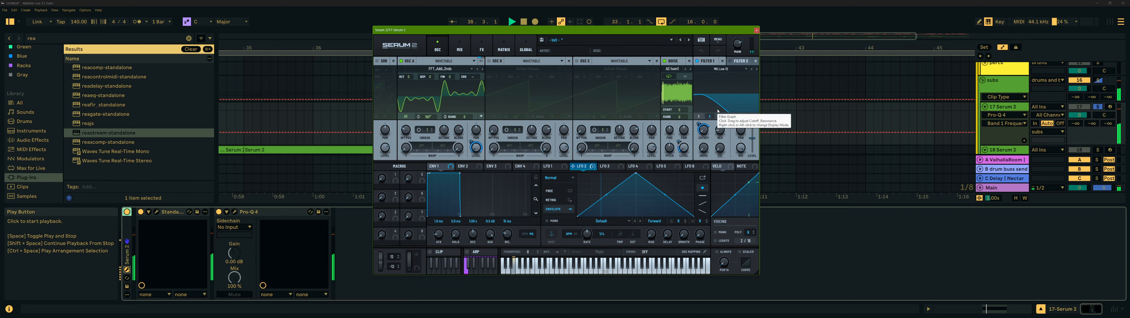
- Inspect the Serum 2 effects rack while playing, then return to the oscillators and close the plugin window
left_click(482, 49)
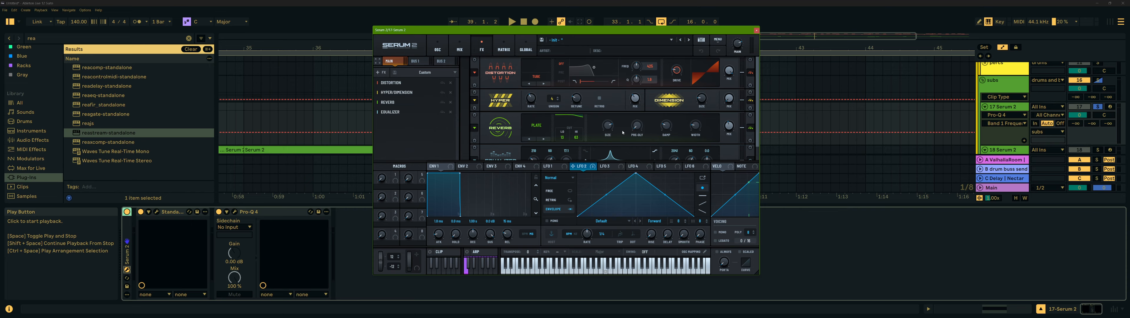
scroll(737, 121, "down", 1)
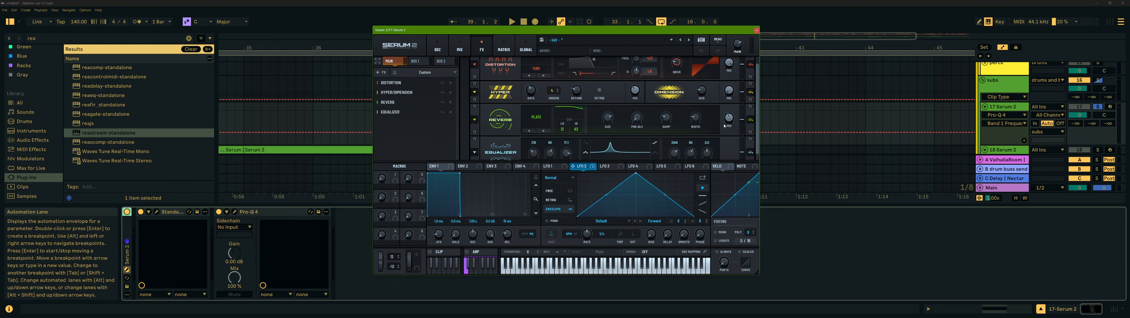
scroll(756, 114, "down", 1)
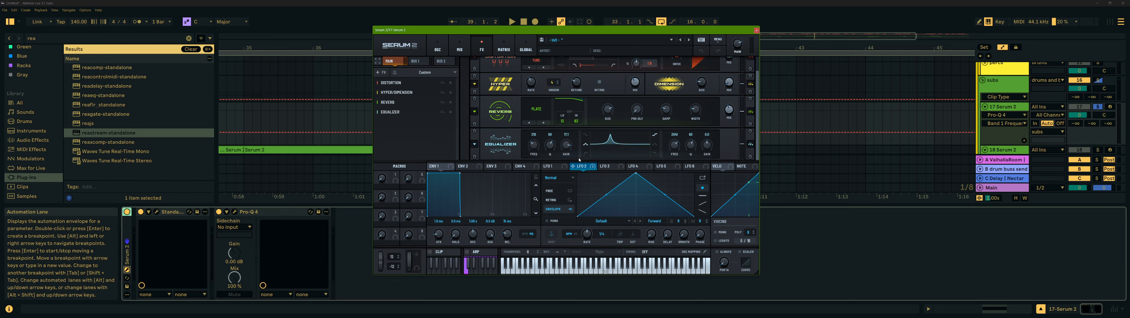
key("space")
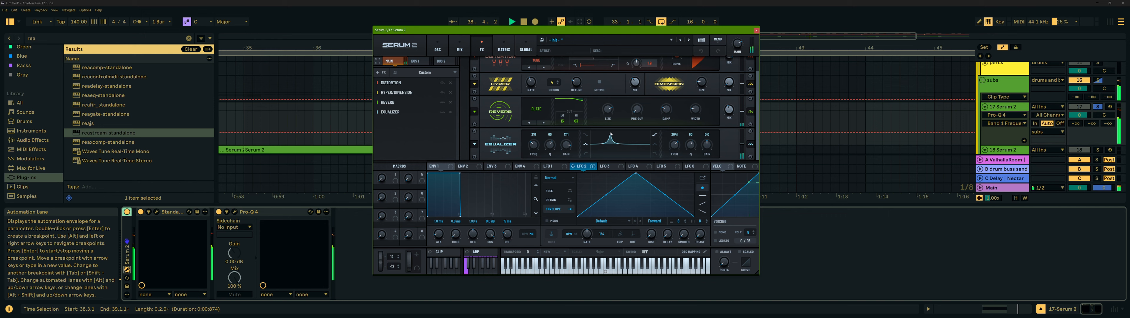
left_click(439, 45)
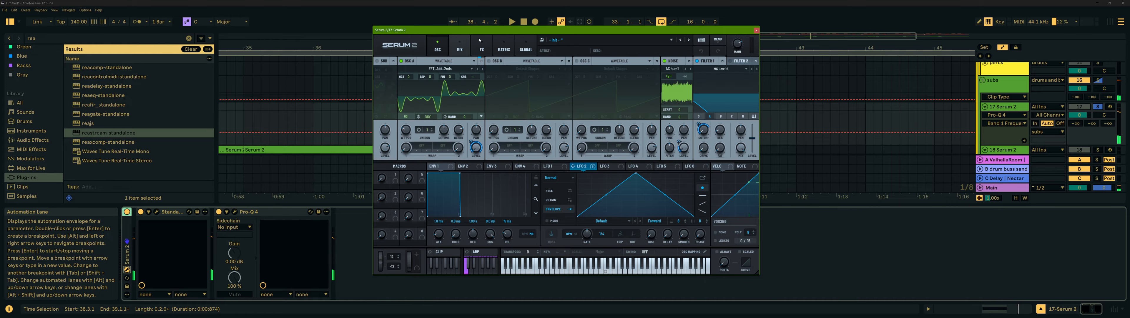
key("Escape")
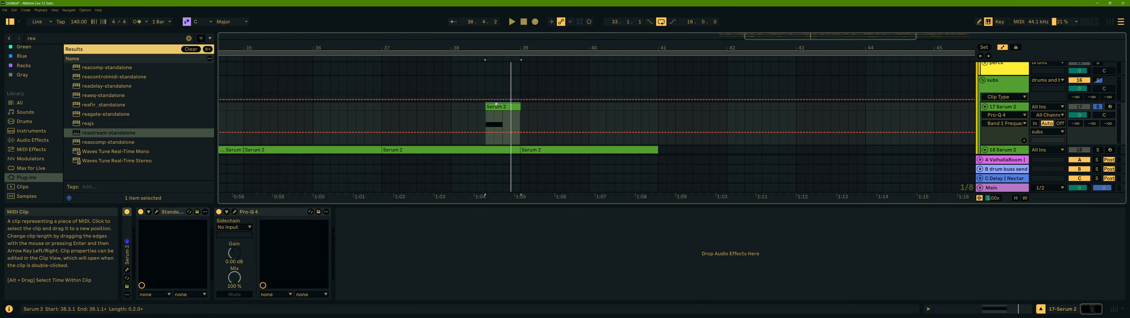
- Stop playback, unsolo 17 Serum 2 and play the arrangement again
scroll(720, 108, "down", 1)
key("space")
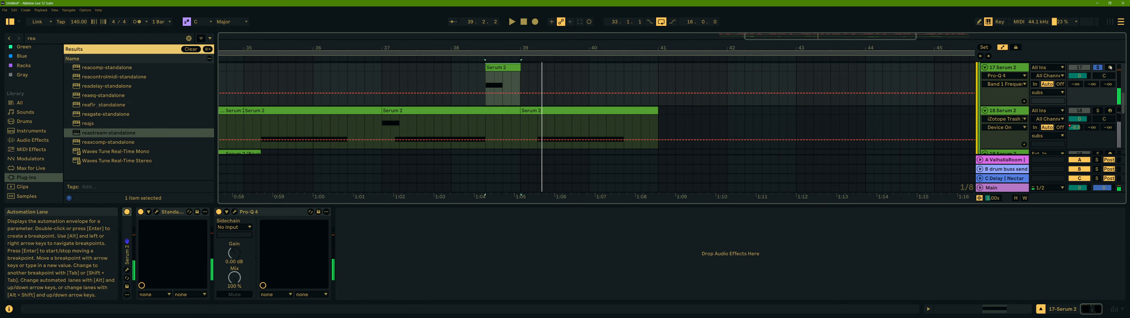
left_click(1098, 67)
key("space")
- Scroll through the arrangement, select Serum 2 clips and fold or unfold tracks to bring 21 Serum 2 into focus
left_click_drag(588, 48, 474, 35)
scroll(566, 149, "down", 2)
scroll(542, 108, "up", 3)
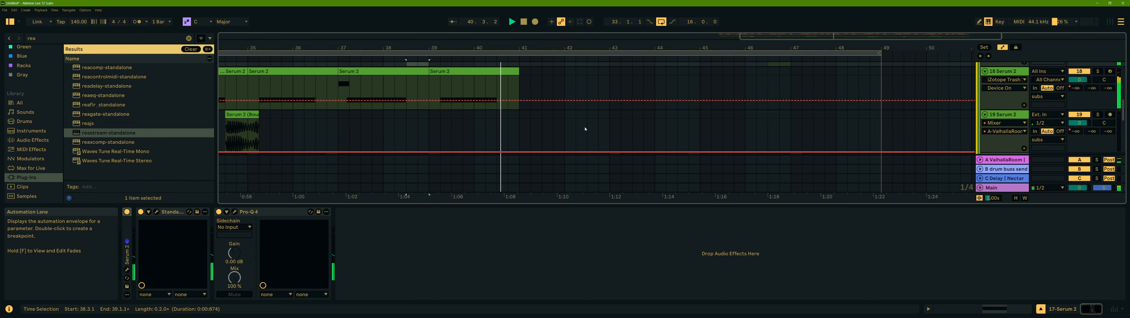
scroll(659, 101, "down", 3)
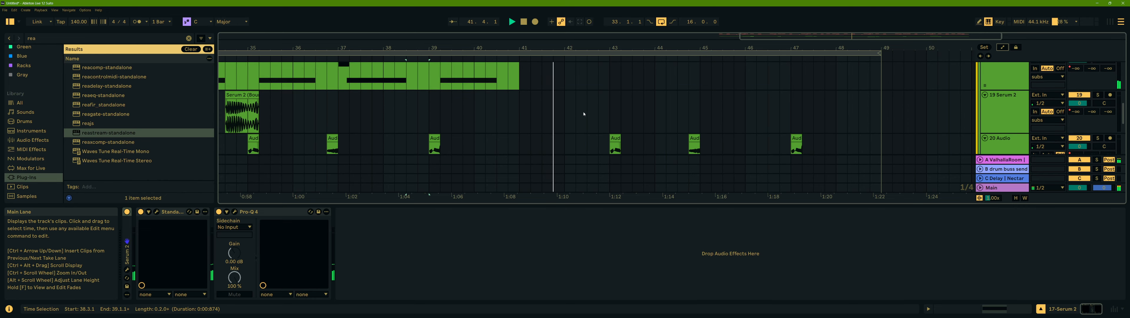
scroll(541, 118, "up", 3)
left_click(494, 114)
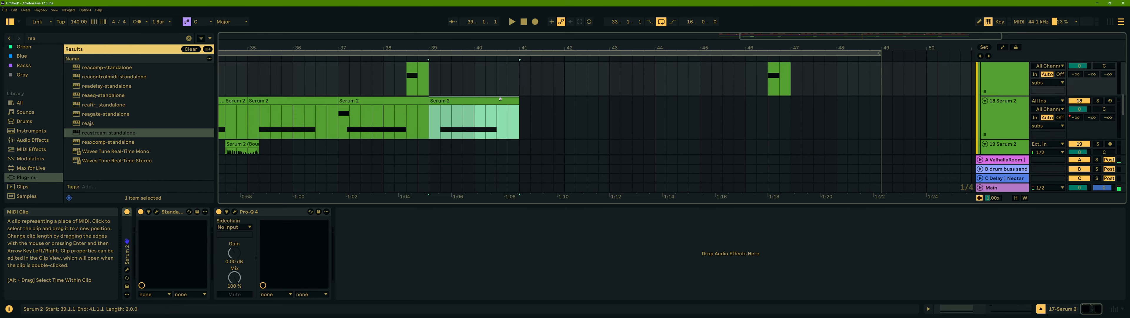
scroll(541, 108, "down", 3)
left_click(545, 133)
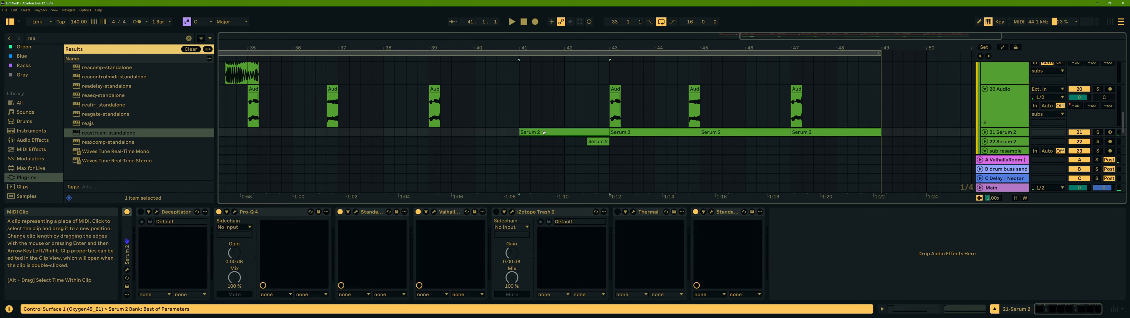
left_click(985, 132)
scroll(984, 127, "down", 2)
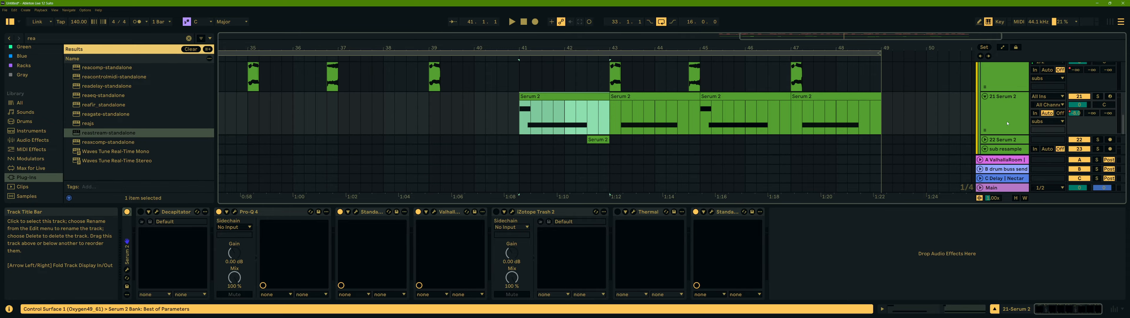
left_click(985, 94)
scroll(986, 98, "up", 3)
left_click(985, 100)
scroll(987, 103, "up", 3)
left_click(986, 109)
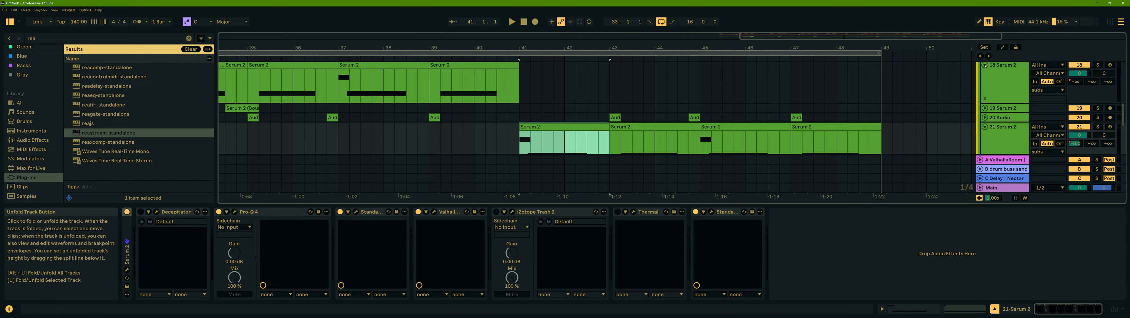
left_click(985, 65)
- Open the Serum 2 plugin window for track 21 Serum 2
scroll(988, 75, "down", 2)
scroll(993, 110, "up", 3)
left_click(993, 112)
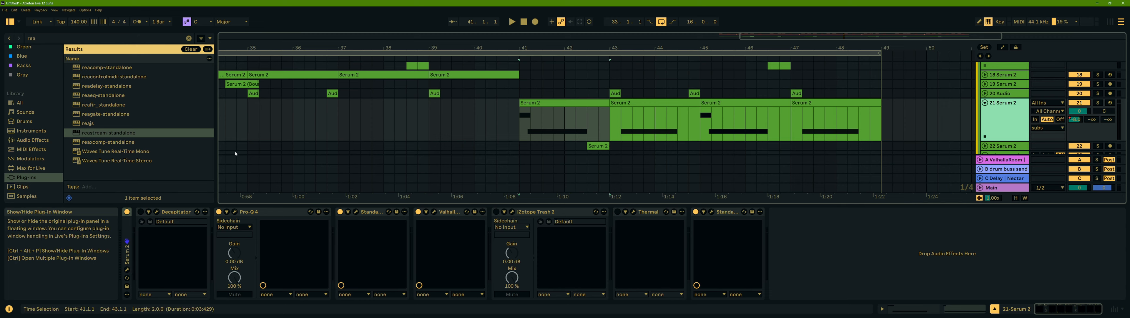
left_click(127, 271)
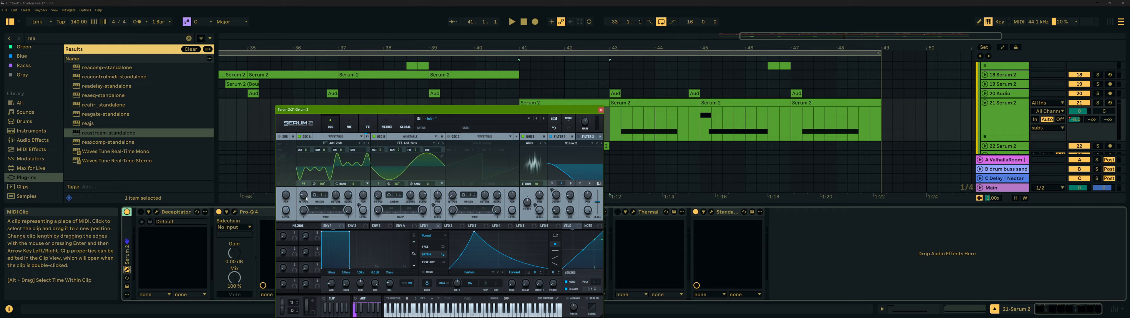
- Solo 21 Serum 2 and play the arrangement
key("space")
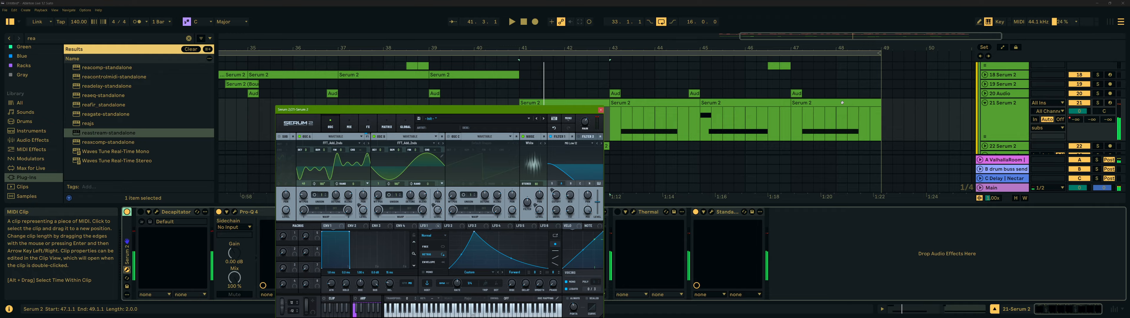
left_click(1099, 103)
key("space")
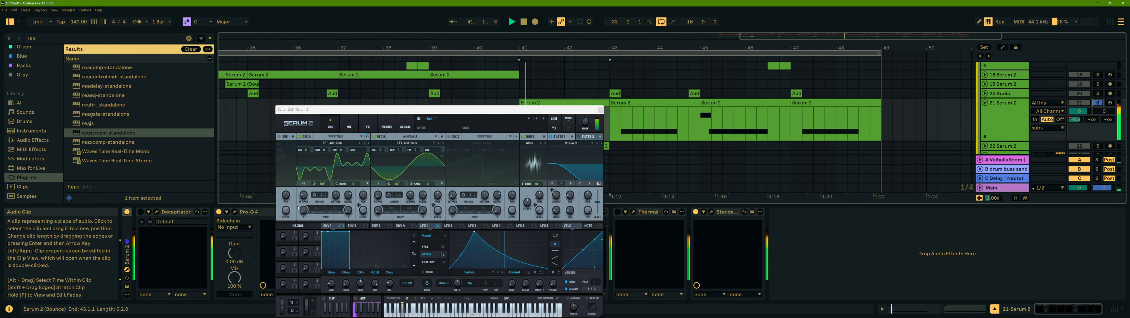
- Nudge an oscillator A knob, then inspect the equalizer and distortion in the Serum 2 effects rack and return to the oscillators
mouse_move(303, 194)
left_mouse_down()
mouse_move(309, 185)
mouse_move(307, 198)
left_mouse_up()
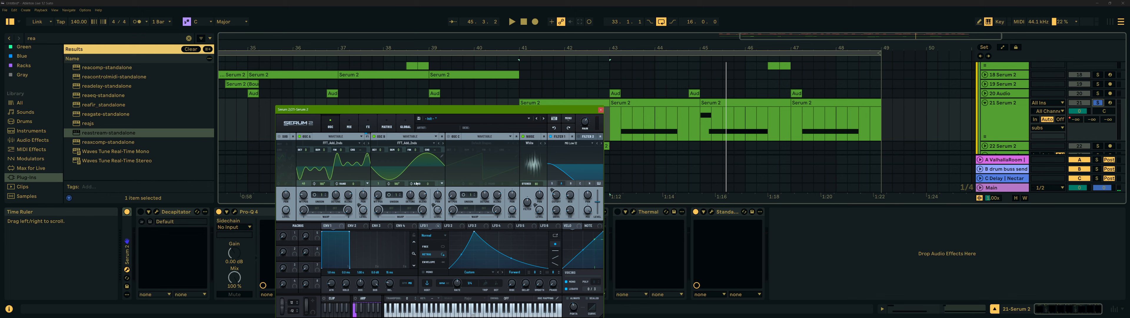
left_click(371, 123)
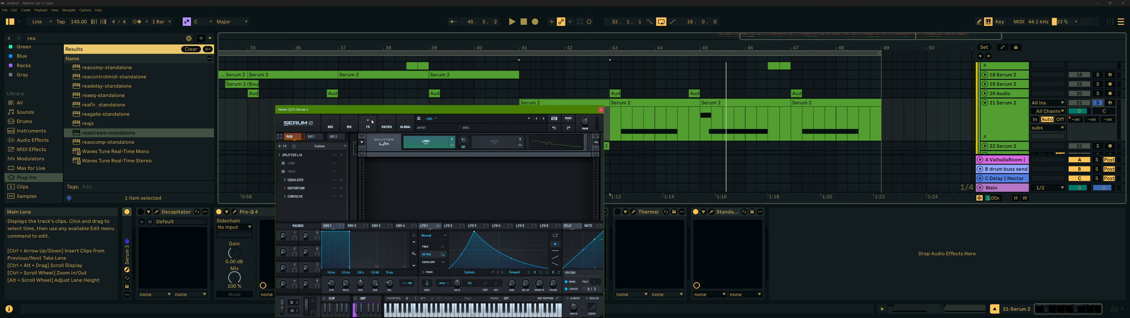
left_click(300, 184)
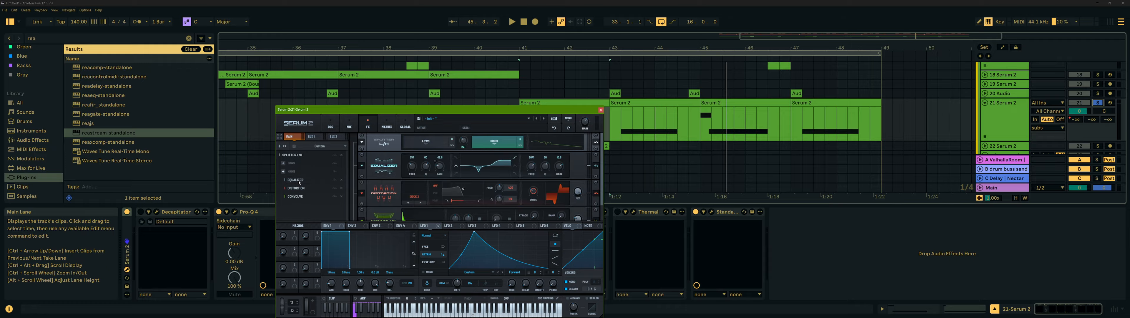
left_click(301, 197)
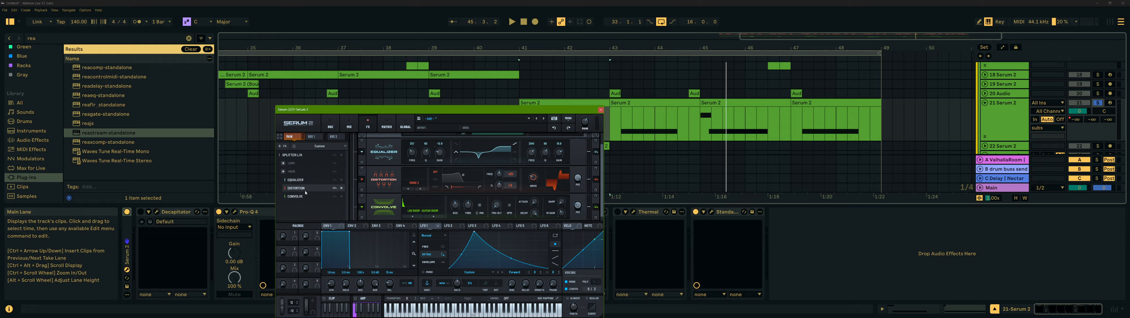
left_click(333, 126)
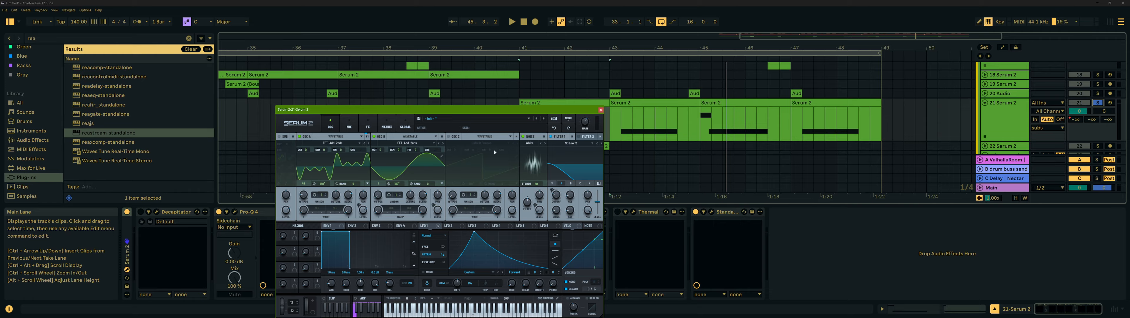
- Close the Serum 2 window, stop playback and unsolo 21 Serum 2
left_click(601, 109)
left_click(569, 103)
key("space")
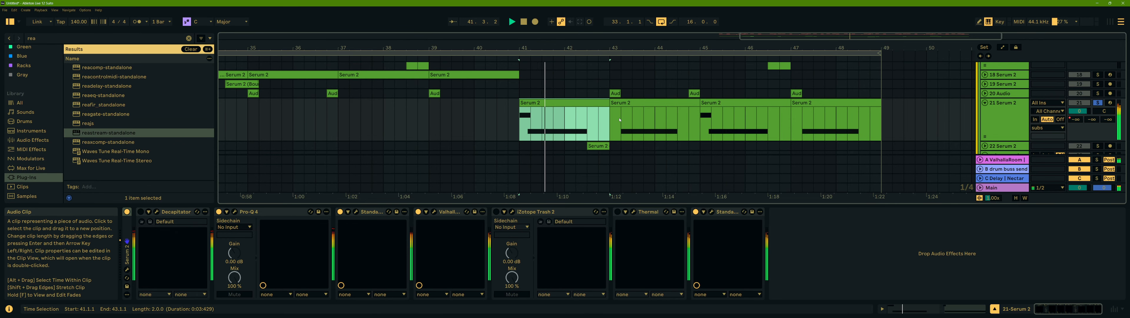
left_click(1098, 102)
- Examine the 21 Serum 2 clip and the surrounding tracks in the arrangement
left_click(495, 108)
scroll(570, 115, "down", 8)
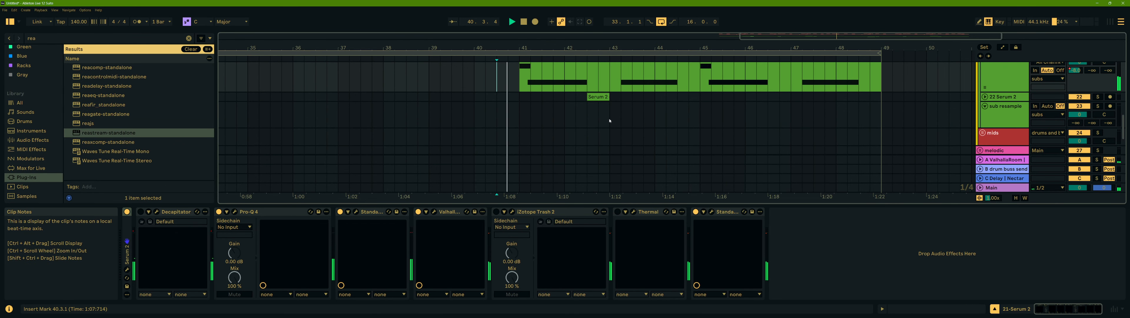
scroll(875, 127, "up", 6)
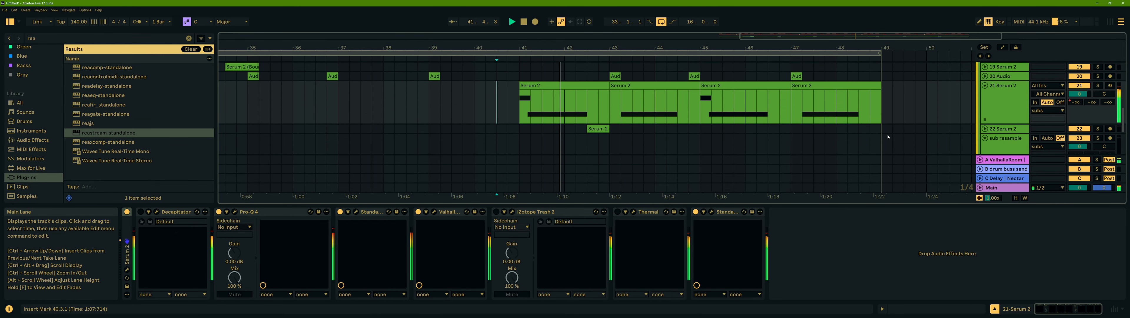
scroll(880, 132, "down", 3)
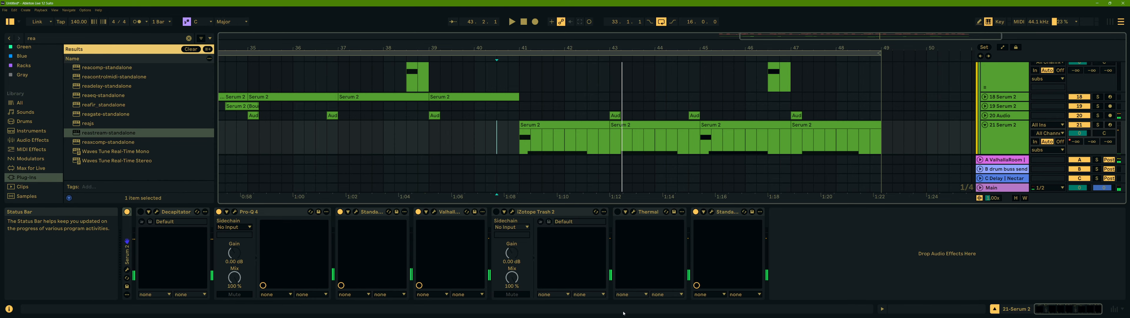
mouse_move(629, 316)
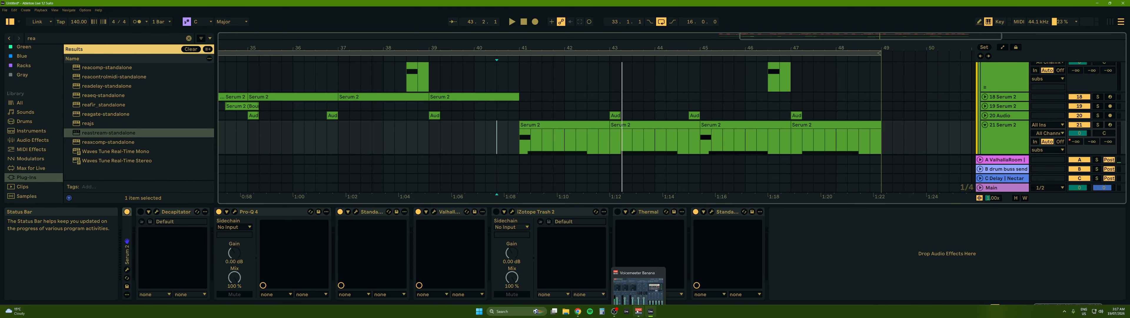